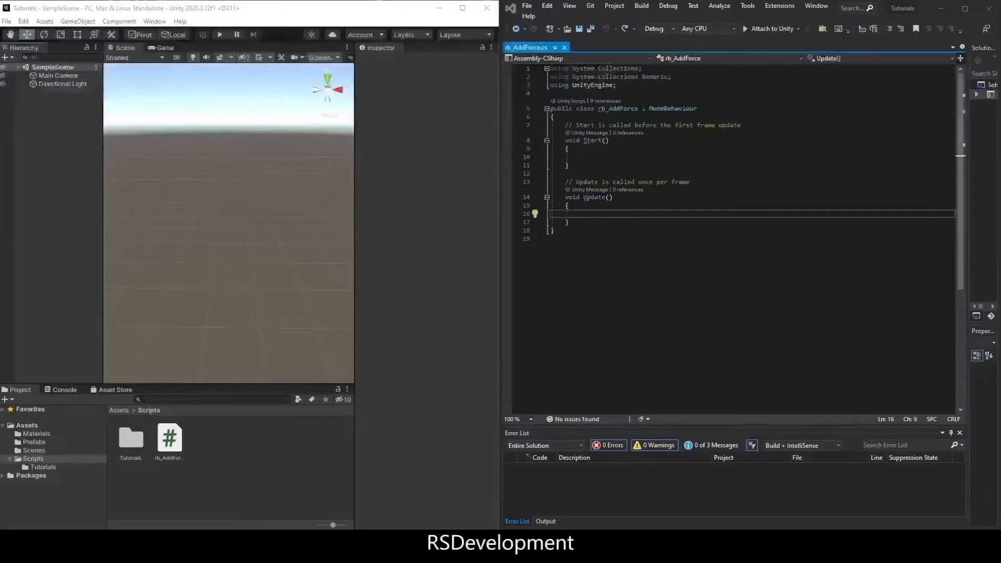
Add a new cube to the scene and name it Ground
right_click(59, 111)
mouse_move(91, 247)
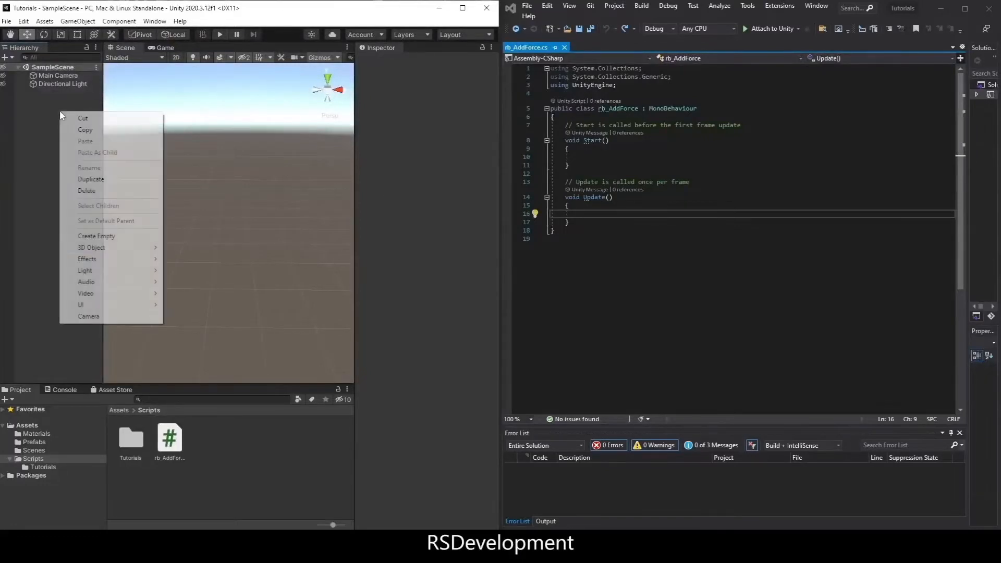
click(188, 249)
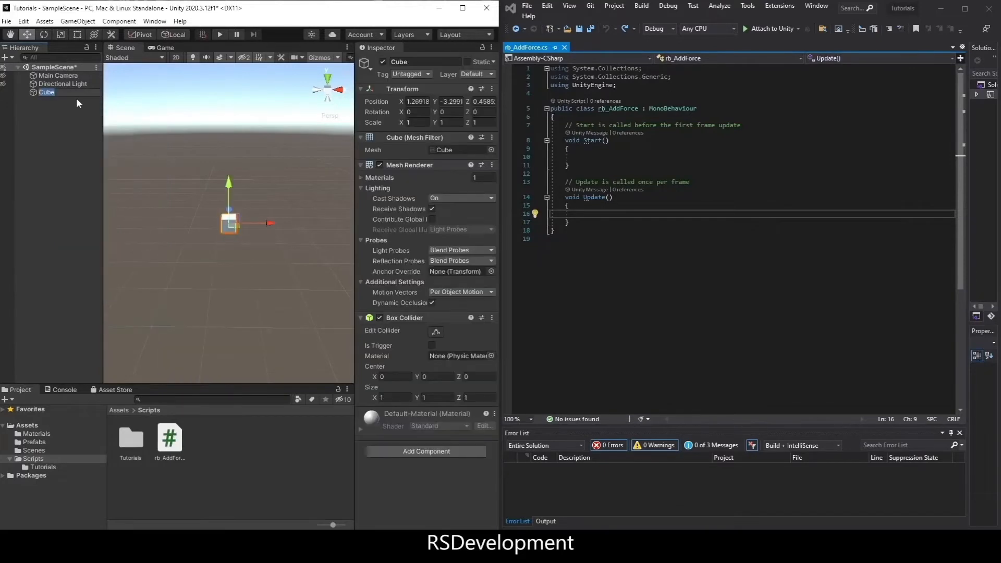
text(Ground)
key(Return)
Set Ground's position to 0,0,0 and scale to 20, 0.1, 20
click(418, 102)
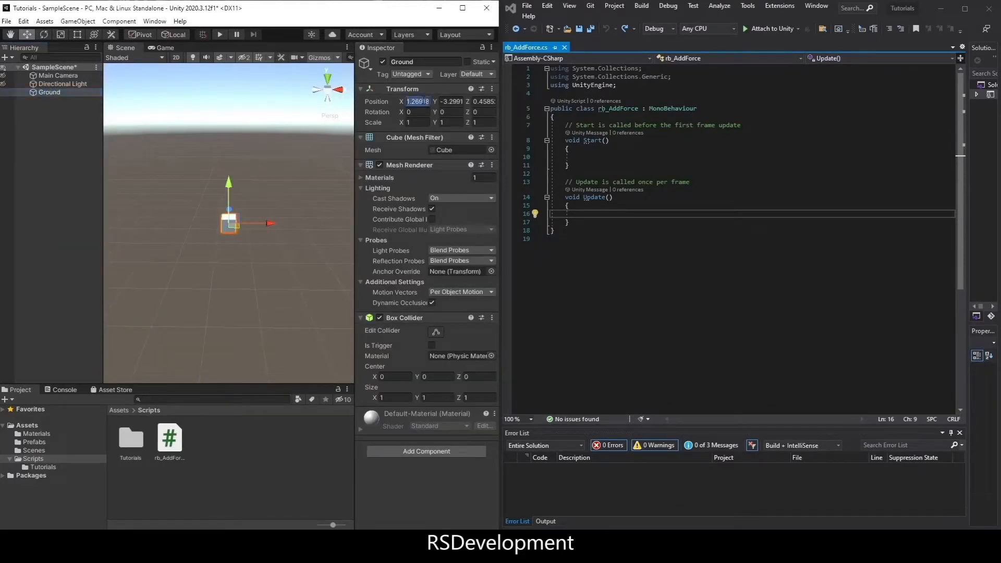
text(0)
key(Tab)
text(0)
key(Tab)
text(0)
key(Tab)
key(Tab)
key(Tab)
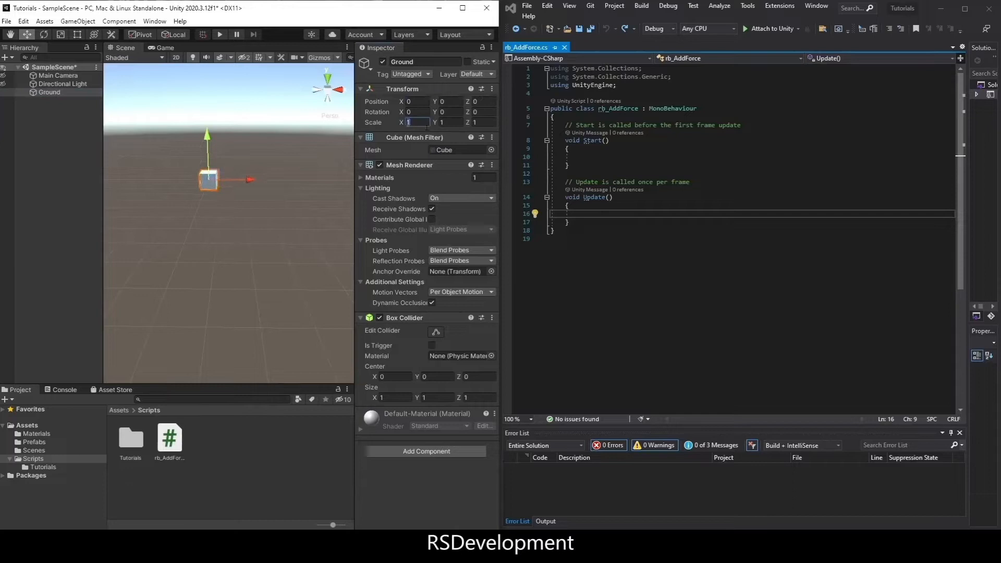
text(20)
key(Tab)
text(0)
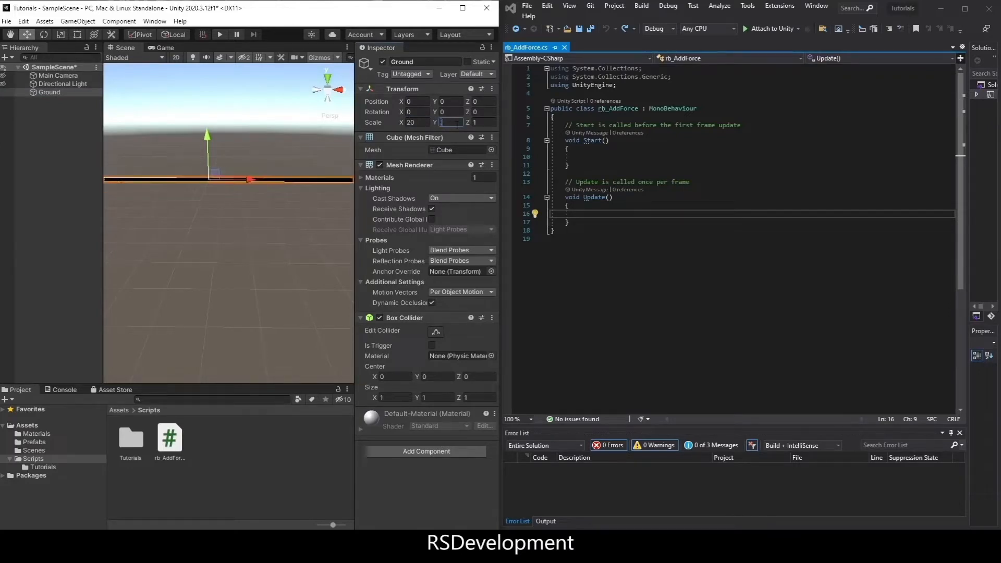
text(.1)
key(Tab)
text(20)
key(Return)
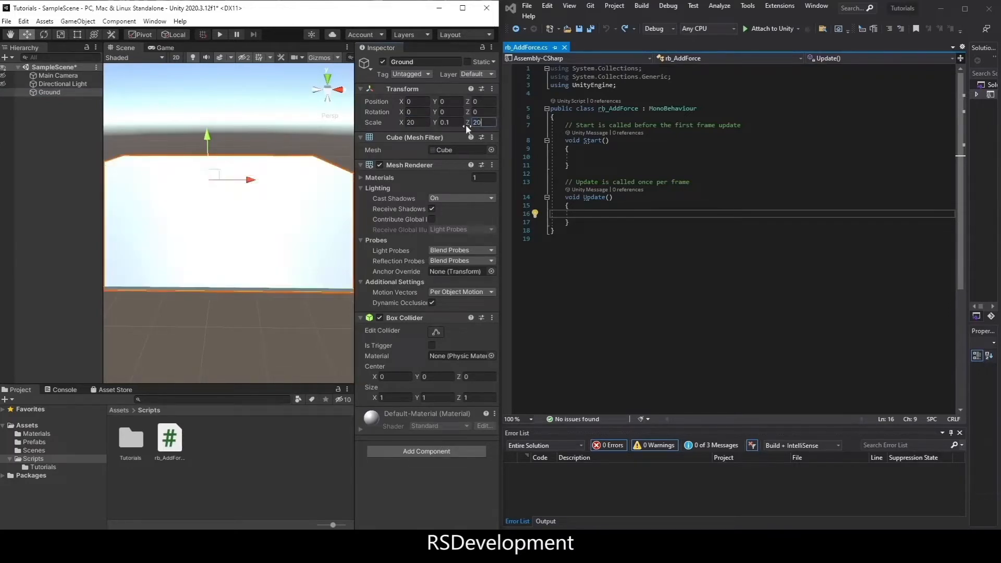
click(41, 119)
right_click(41, 116)
mouse_move(75, 252)
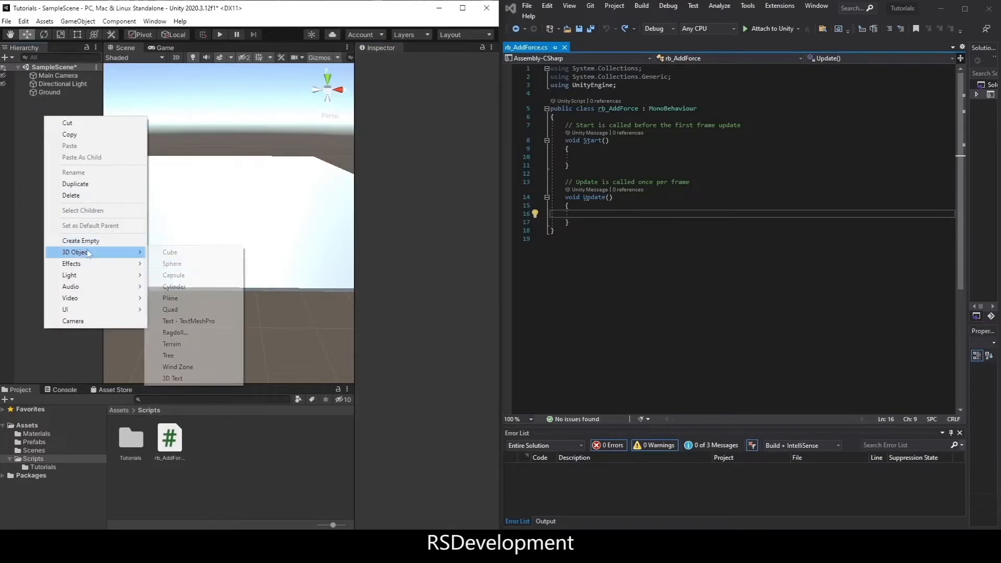
Add a cylinder and move it up above the floor toward the camera
click(199, 288)
mouse_move(229, 189)
mouse_down()
mouse_move(230, 133)
mouse_move(186, 194)
mouse_up()
key(w)
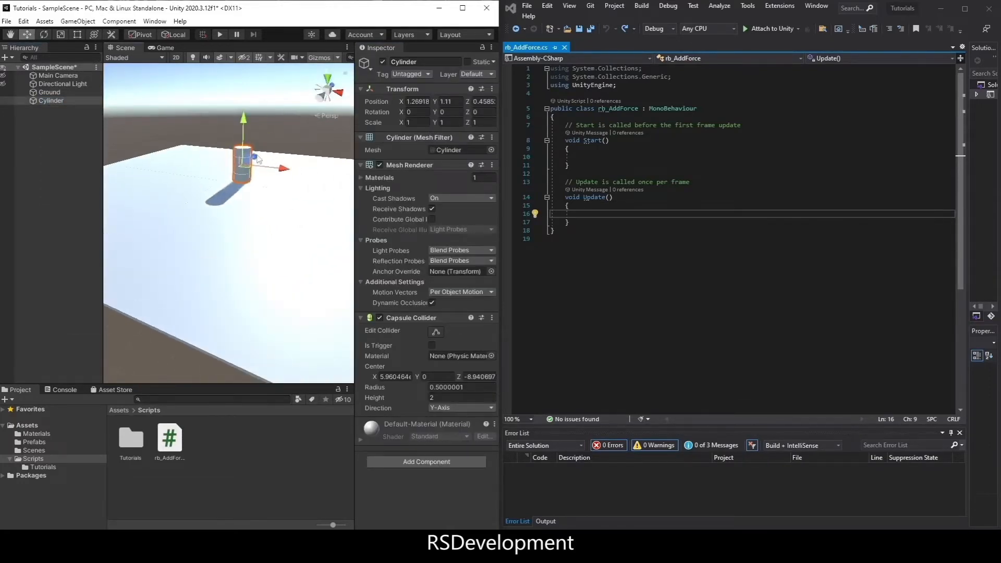
mouse_move(252, 159)
mouse_down()
mouse_move(160, 250)
mouse_move(214, 215)
mouse_move(311, 200)
mouse_up()
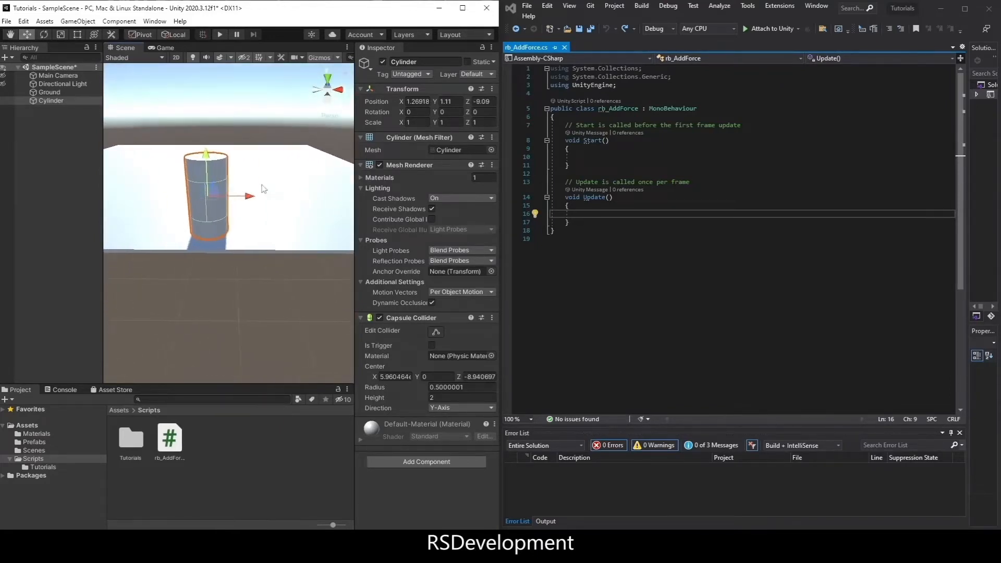
drag(207, 156, 206, 139)
click(54, 75)
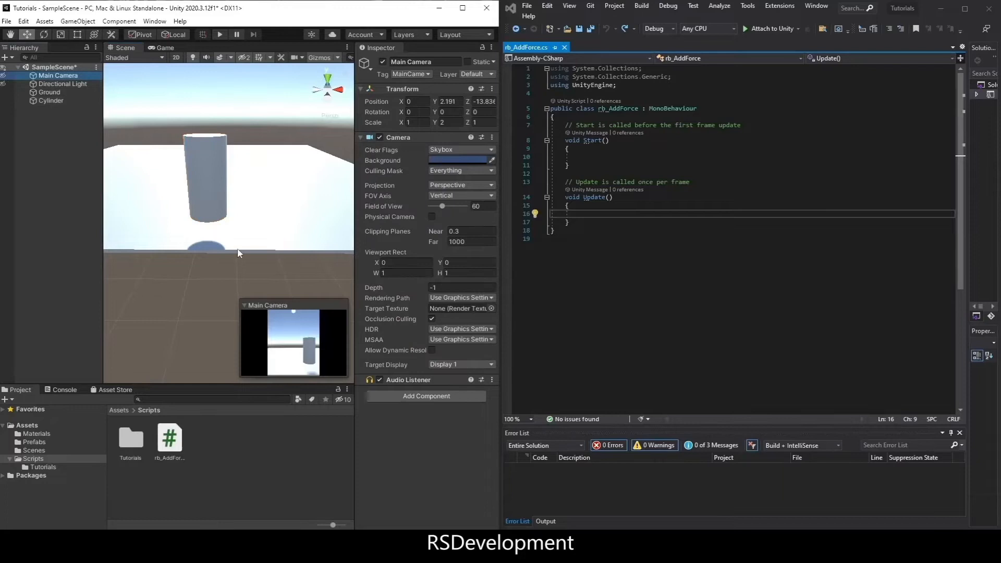
mouse_move(196, 258)
alt+mouse_down()
mouse_move(225, 232)
mouse_move(200, 189)
alt+mouse_up()
click(199, 188)
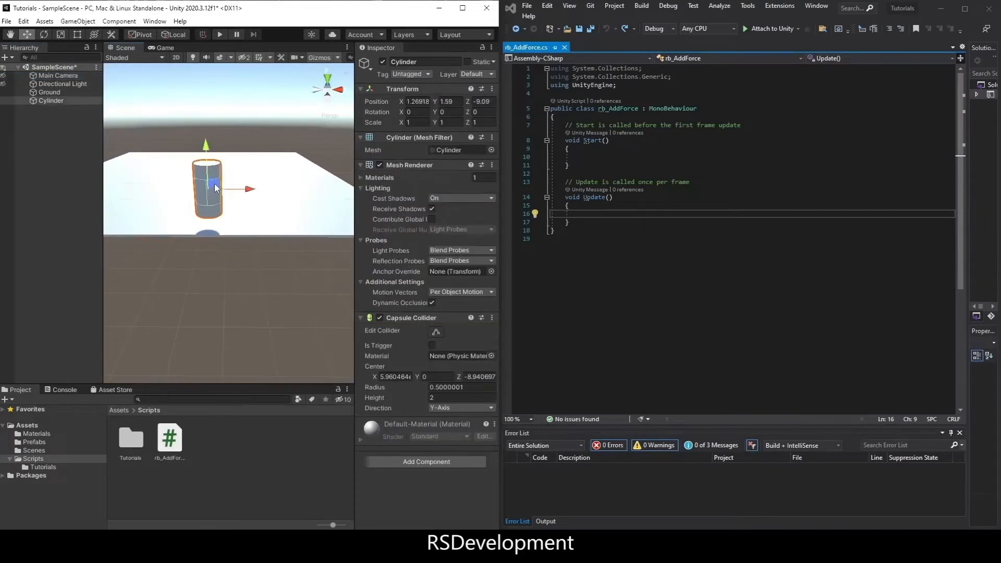
mouse_move(214, 184)
middle_down()
mouse_move(137, 181)
mouse_move(253, 176)
middle_up()
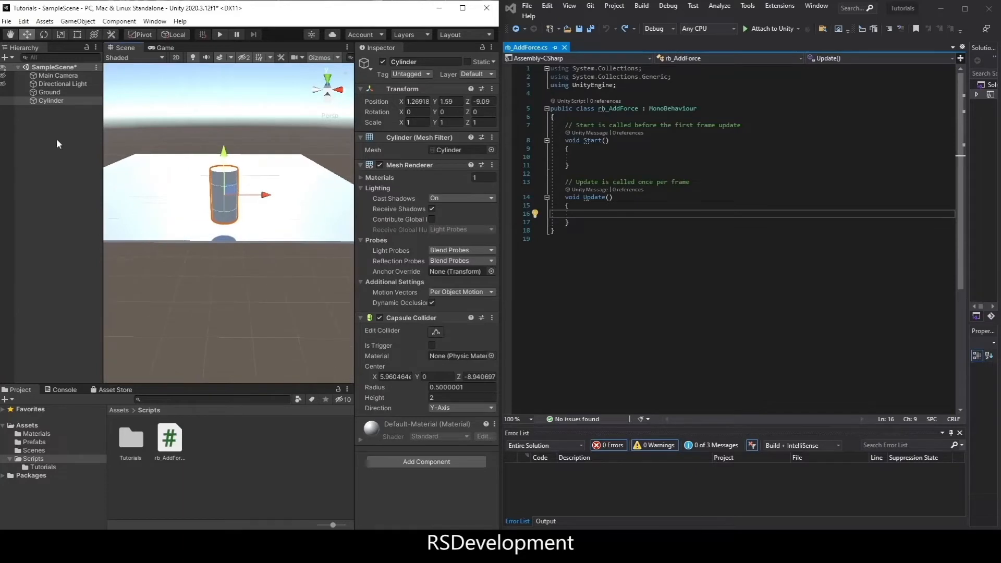
click(56, 100)
Attach a Rigidbody component to the cylinder
click(409, 462)
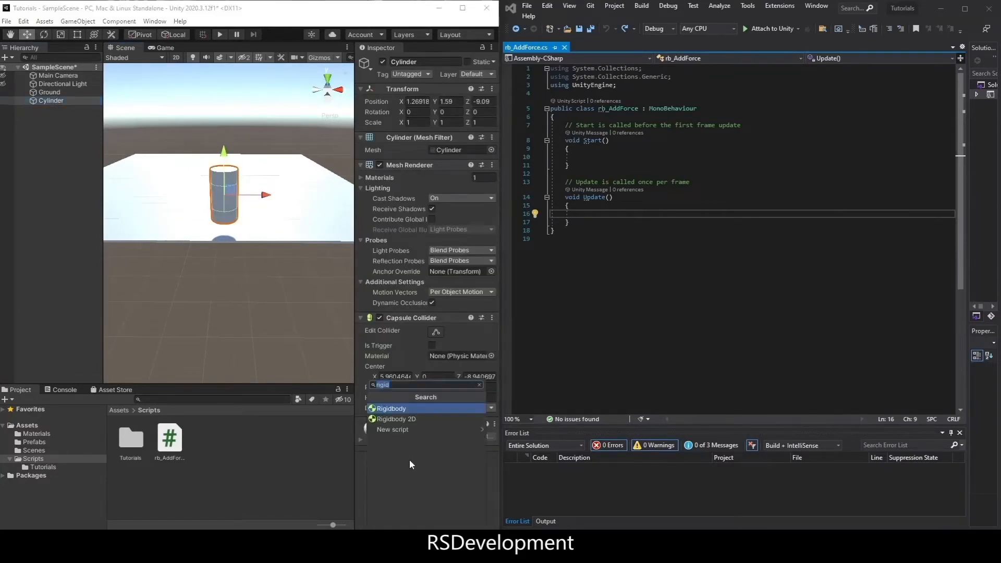
key(BackSpace)
text(rigid)
click(403, 410)
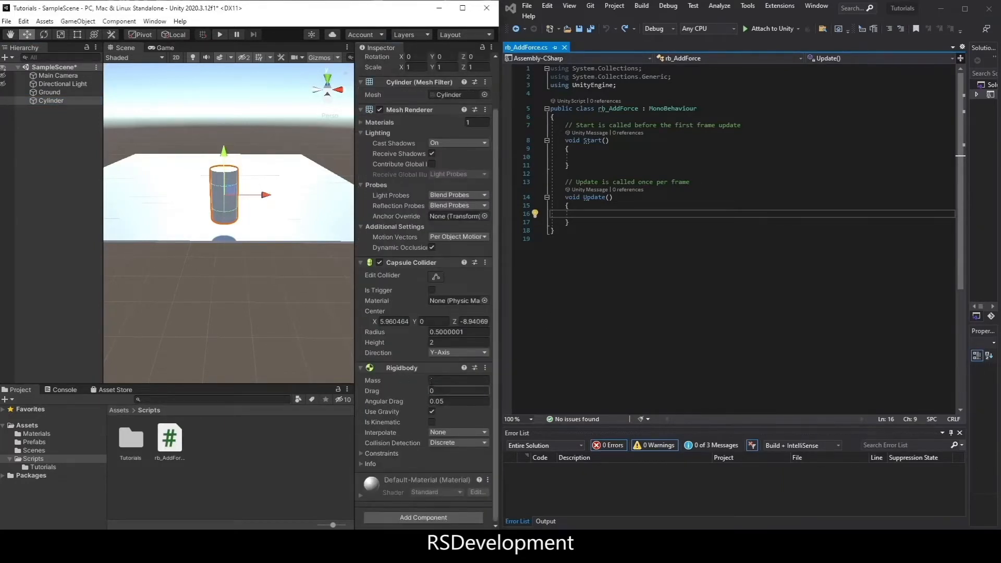
click(51, 142)
Open rb_AddForce in Visual Studio, remove template comments and declare Rigidbody rb and force fields
right_click(198, 442)
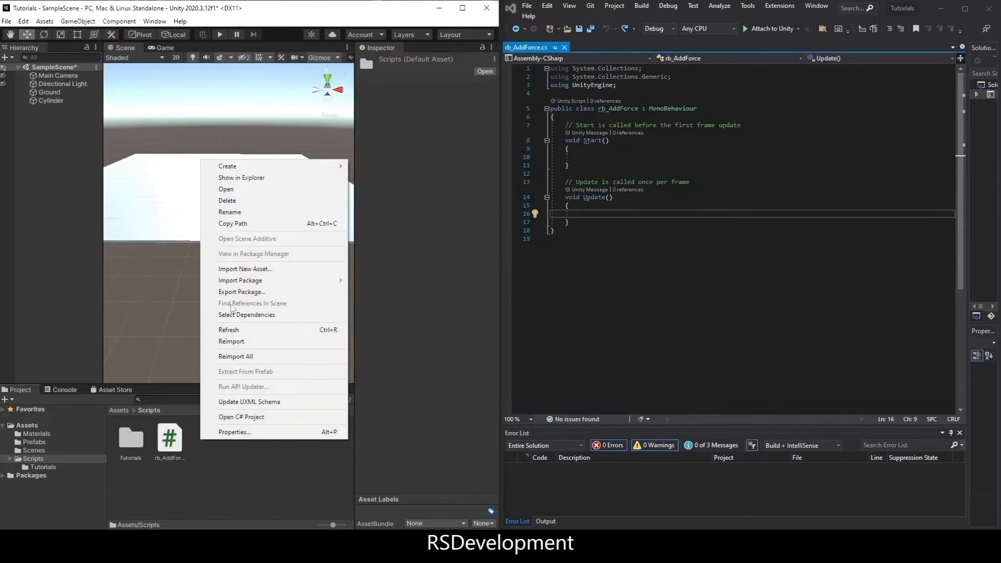
click(170, 440)
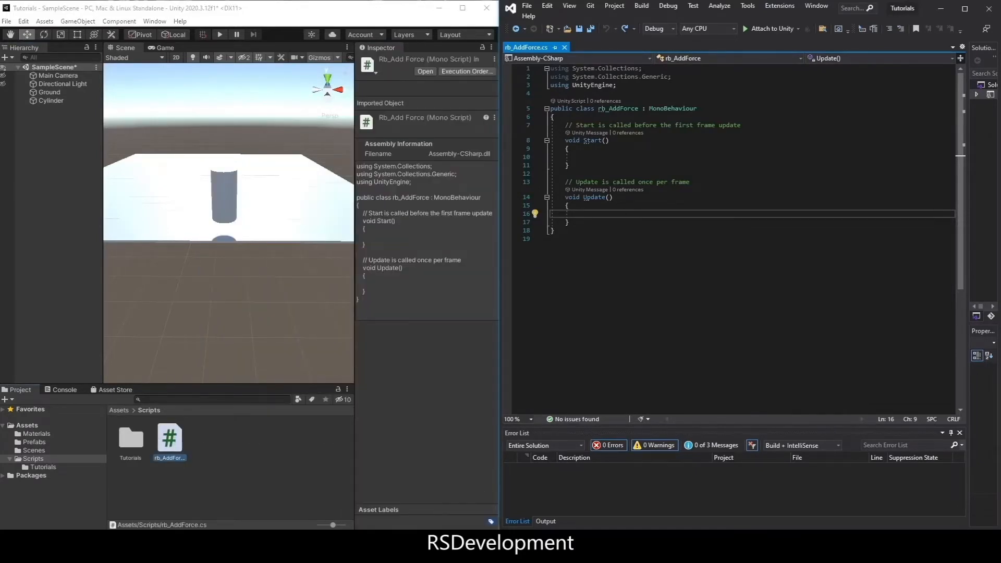
triple_click(615, 125)
key(Delete)
triple_click(614, 174)
key(Delete)
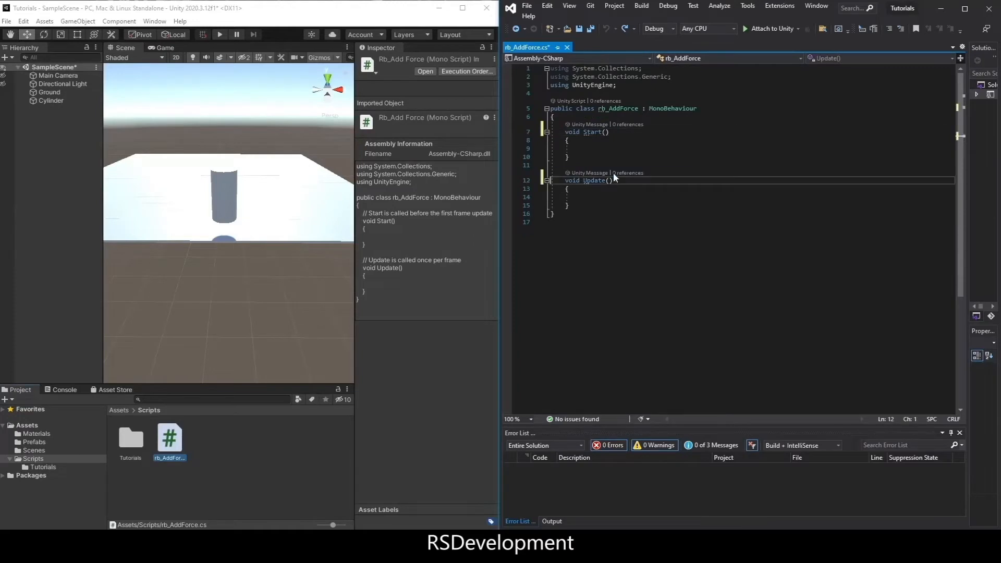
click(603, 118)
key(Return)
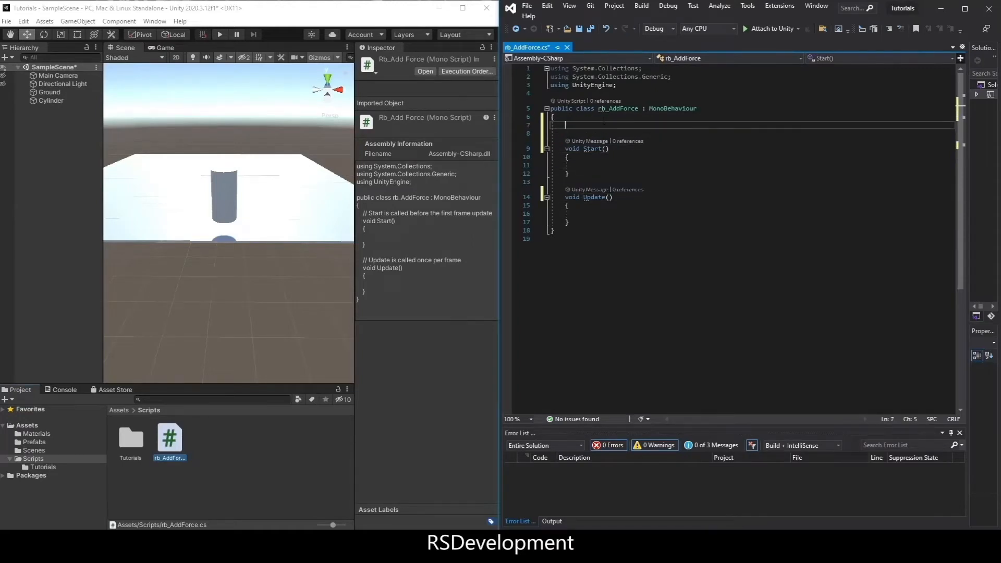
text(Rigidbody r)
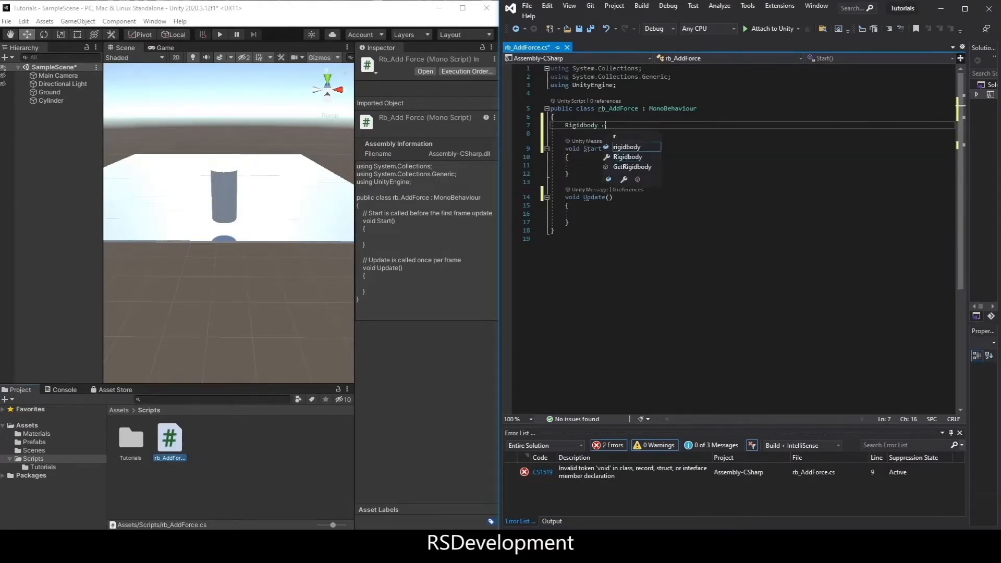
text(b;)
key(Return)
text(public)
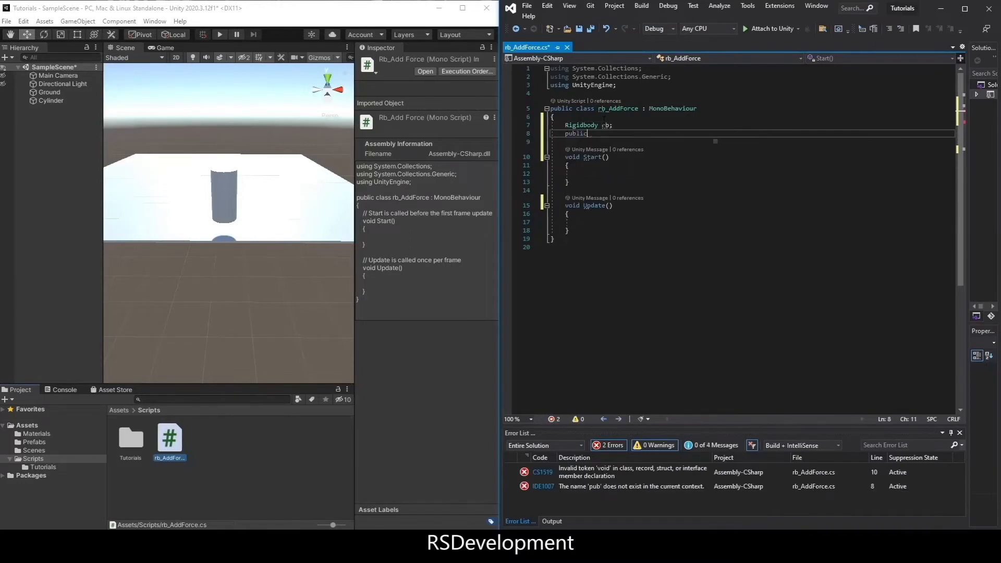
text( int force = 1)
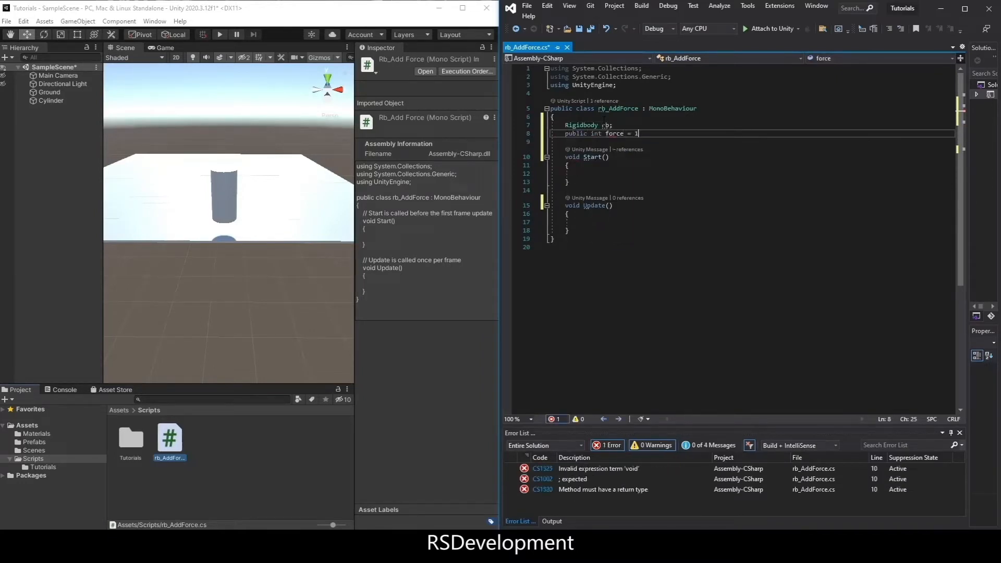
text(5;)
In Start(), add the comment and rb = GetComponent<Rigidbody>();
click(603, 173)
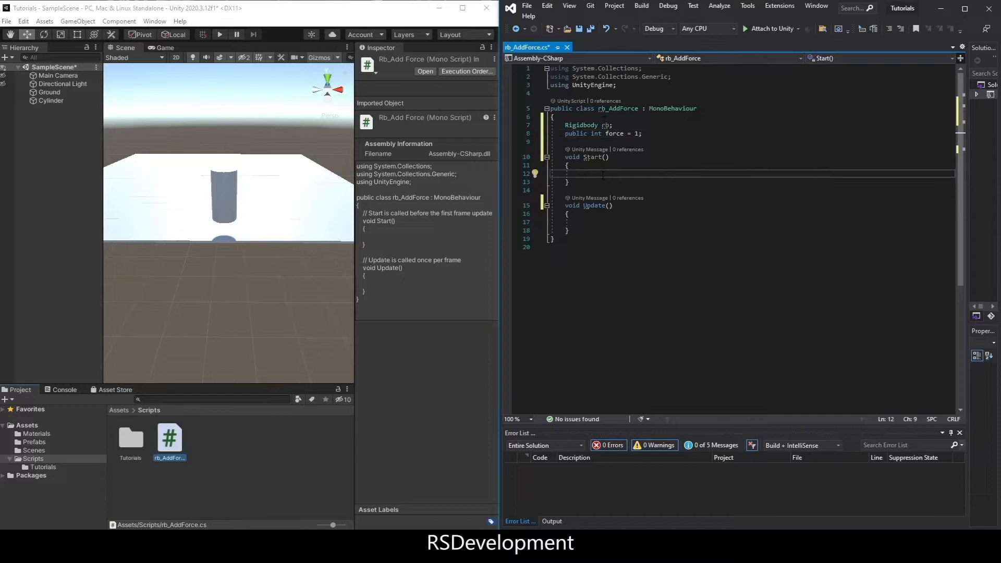
text(//Get Ri)
text(gid)
text(body compo)
text(nent from objec)
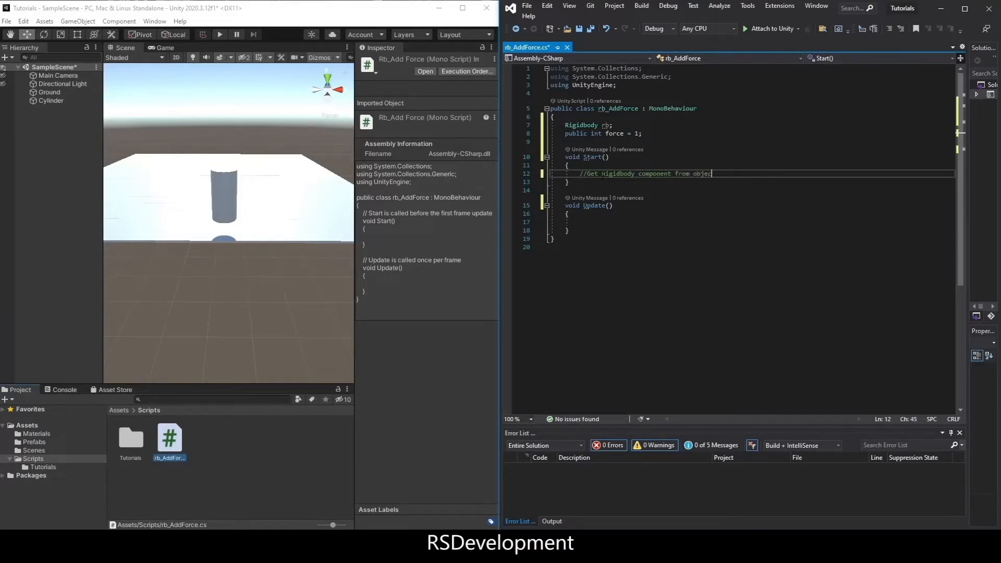
text(t)
key(Return)
text(rb = )
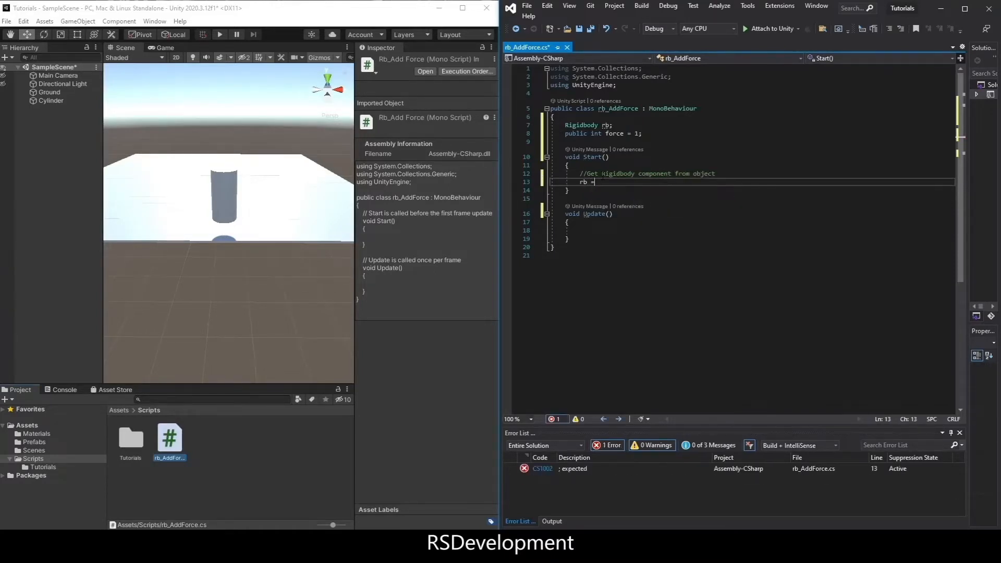
text(GetComponent)
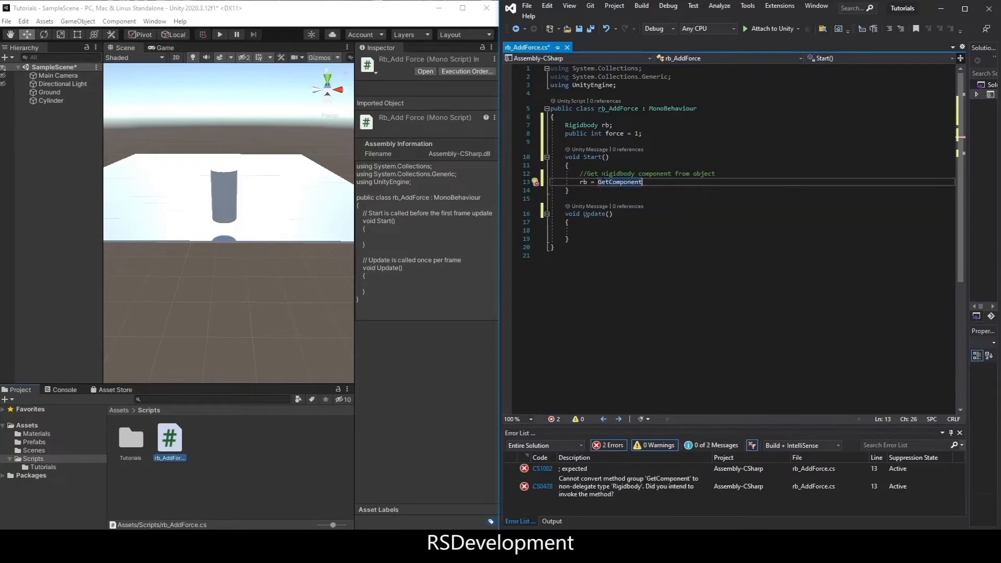
text(<Ri>)
key(Tab)
text(>();)
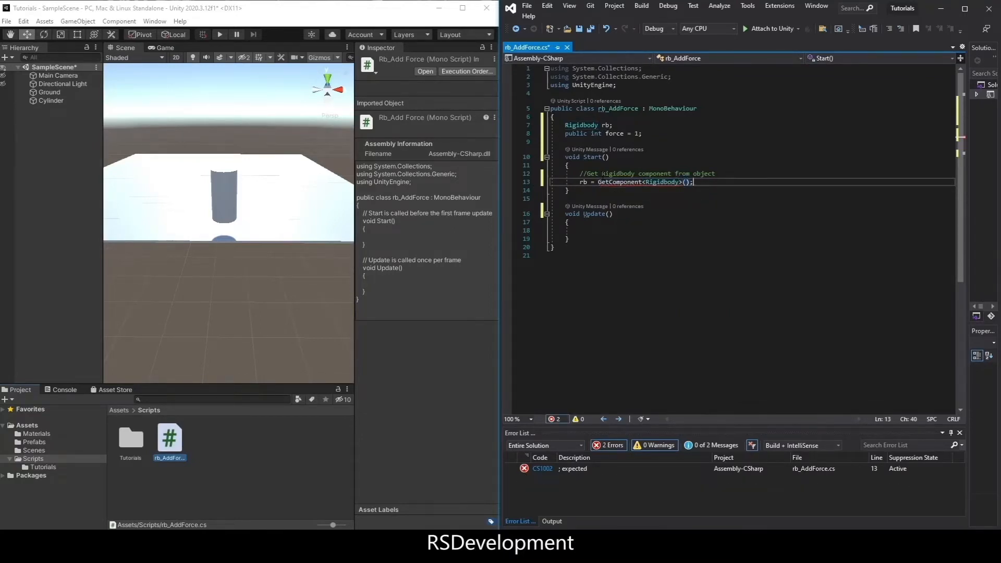
scroll(600, 205, down, 1)
click(600, 204)
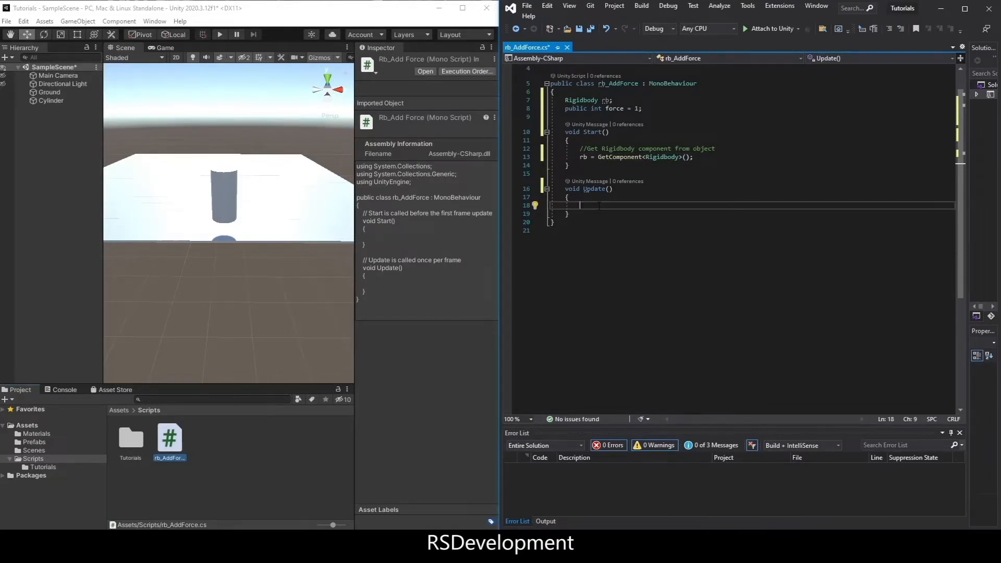
text(if()
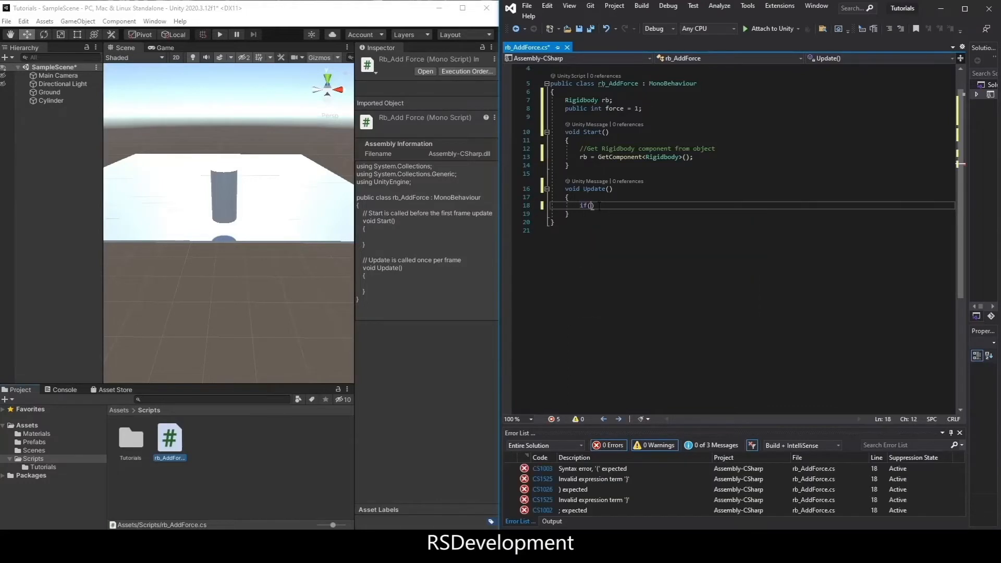
text(Input.)
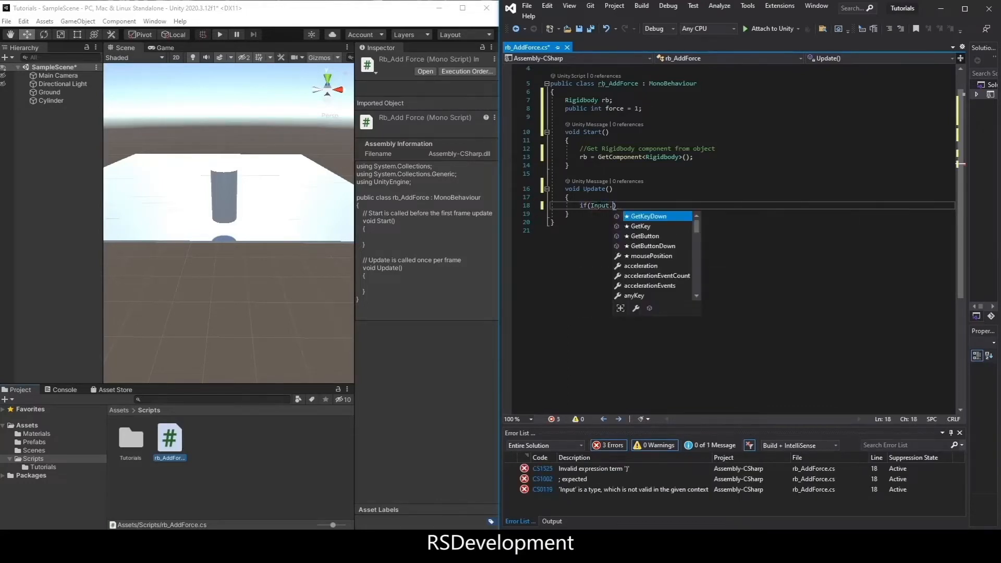
In Update(), write the condition if (Input.GetKey(KeyCode.W)) with its block
key(Tab)
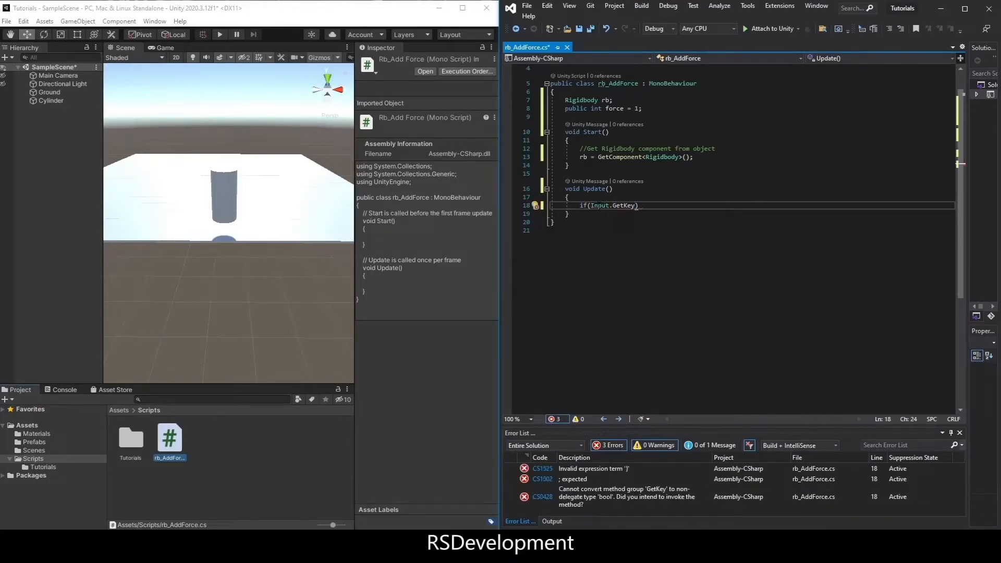
text((Keyc)
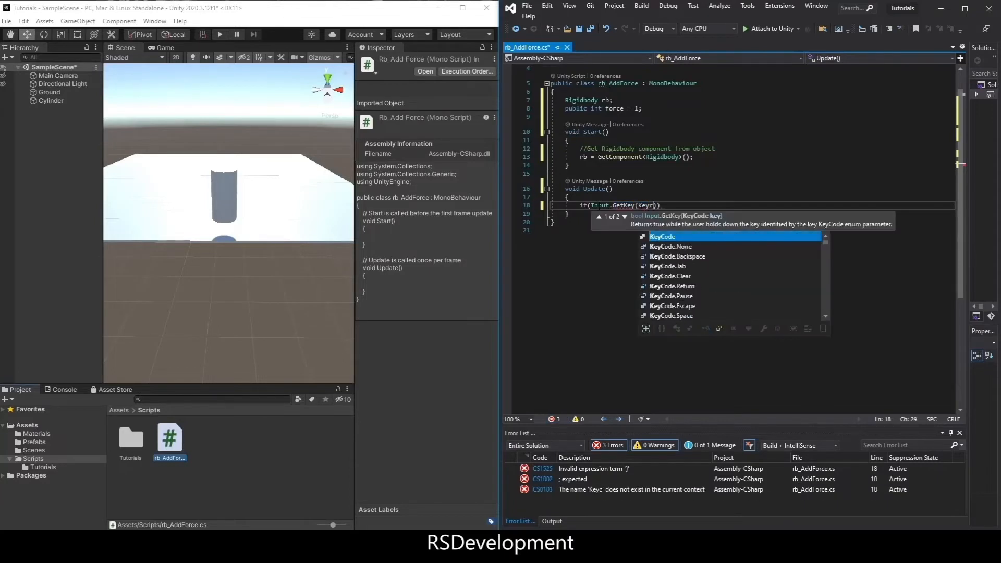
key(Tab)
text(.W)
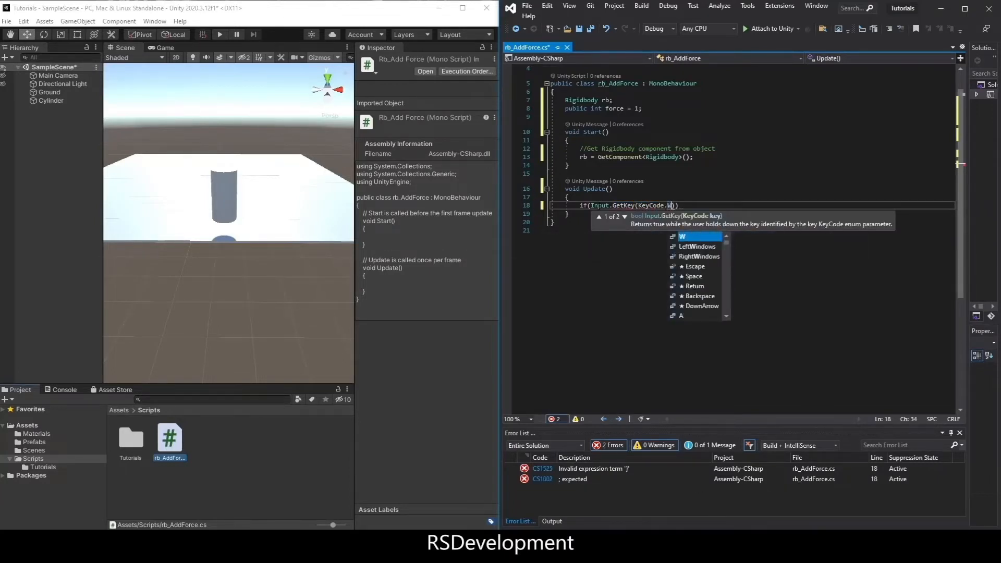
key(Tab)
key(End)
key(Return)
text({)
key(Return)
text(/)
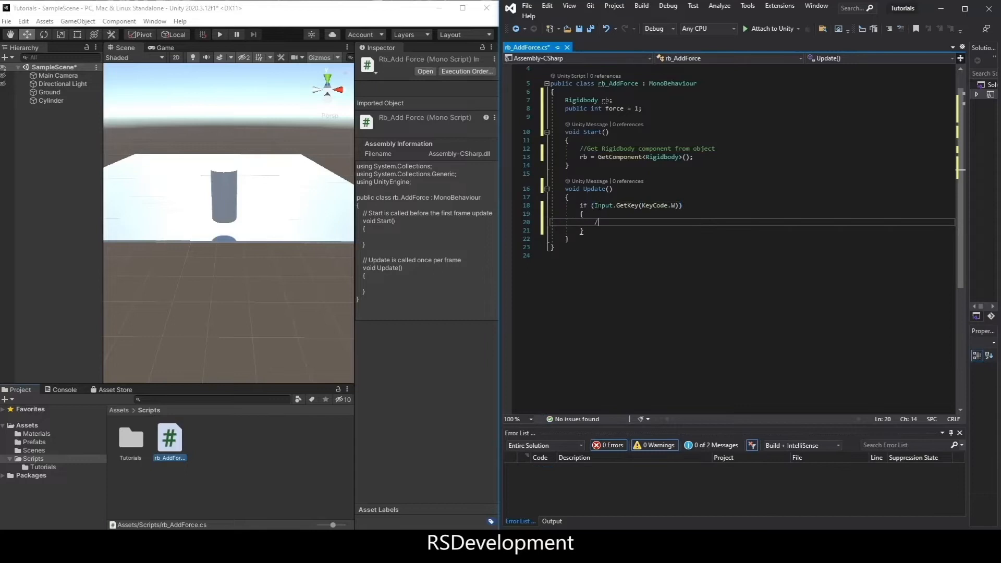
text(Move forward)
Add //Move forward and rb.AddForce(transform.forward * force); then save the script
key(Return)
text(rb)
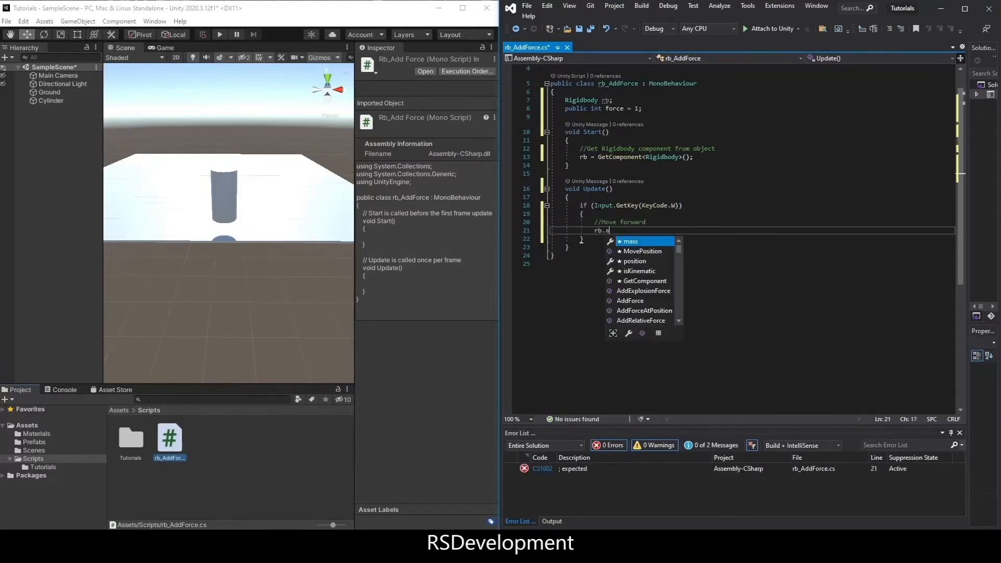
text(.AddF)
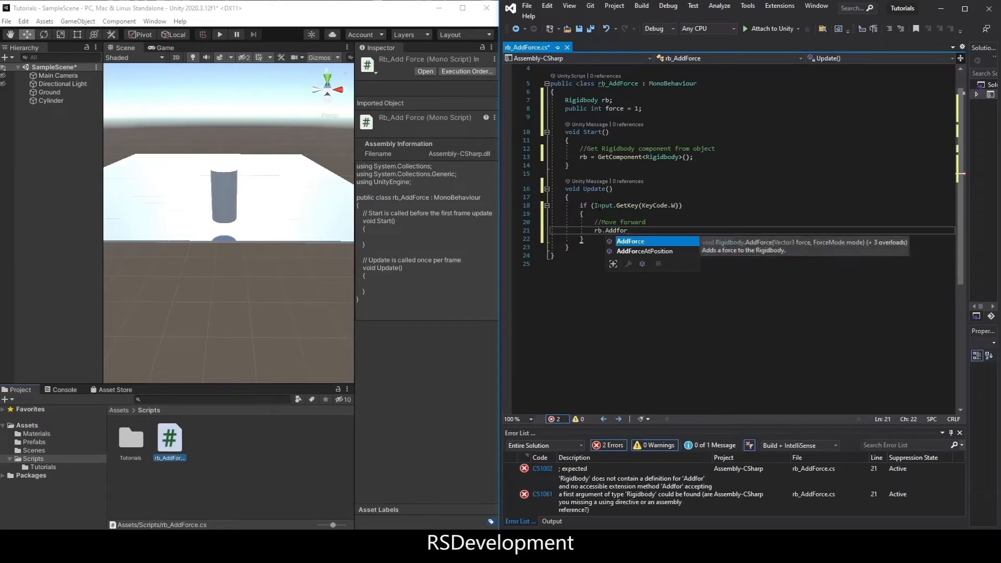
key(Tab)
text((t)
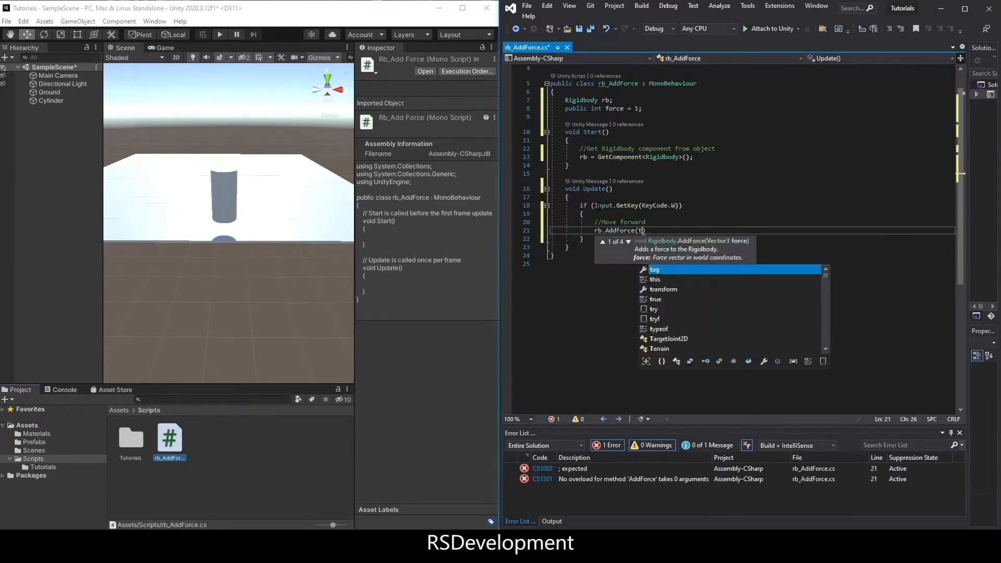
text(ran)
key(Tab)
text(.for)
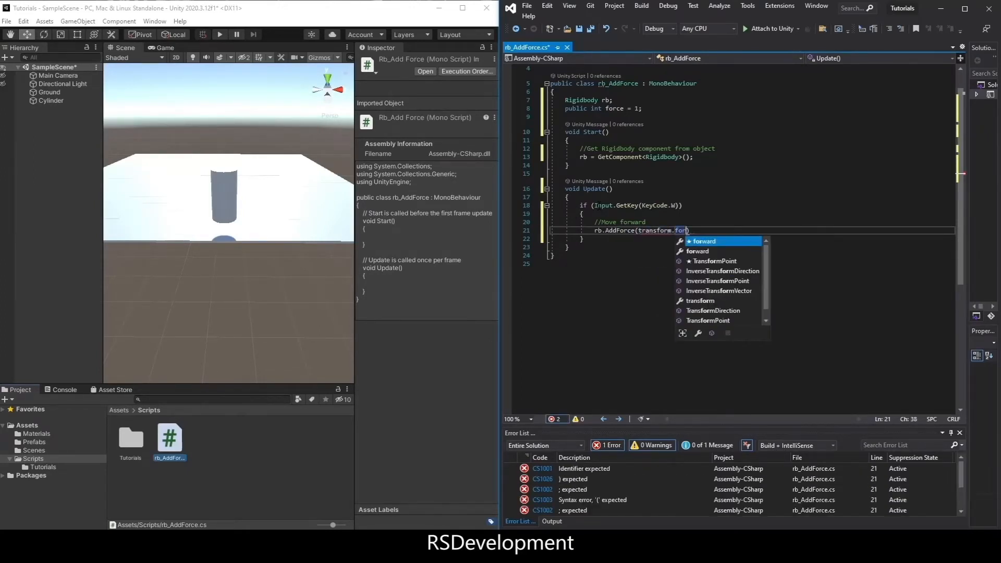
key(Tab)
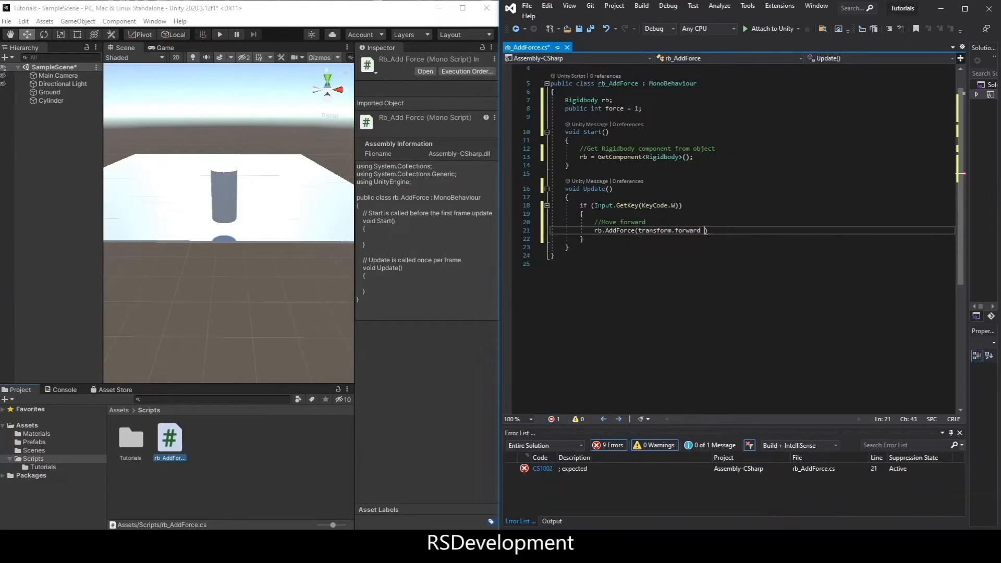
text(* for)
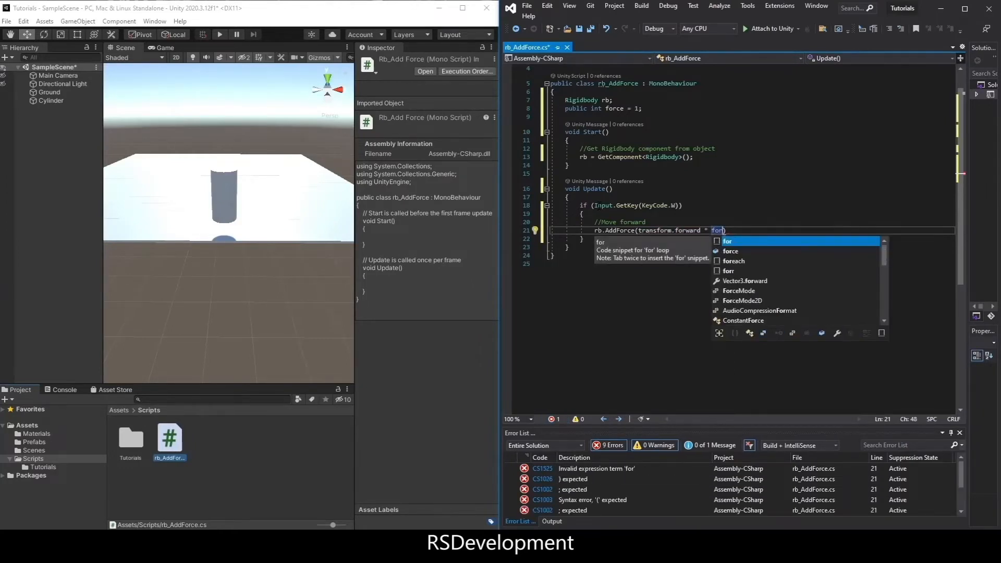
text(ce)
key(Tab)
text();)
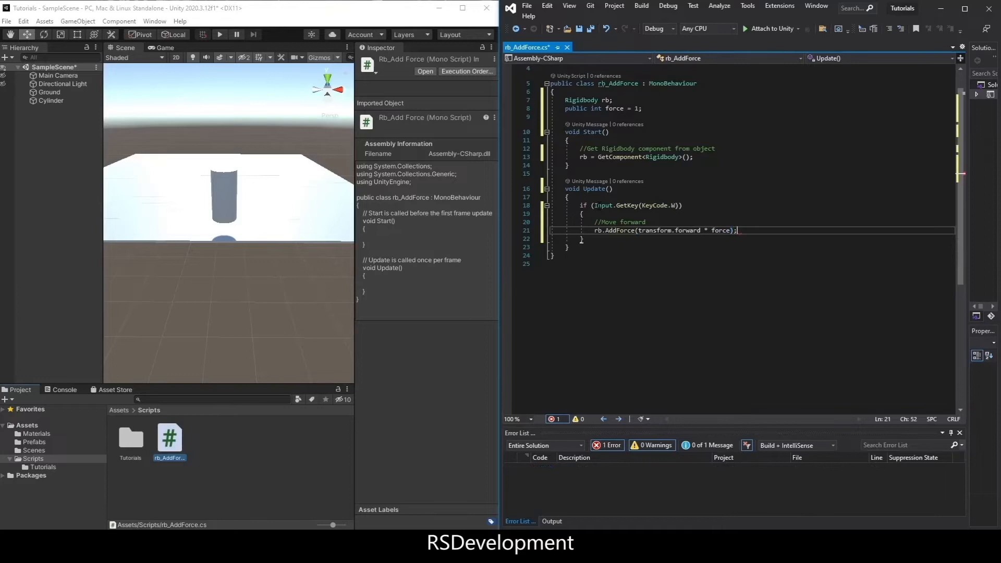
key(ctrl+s)
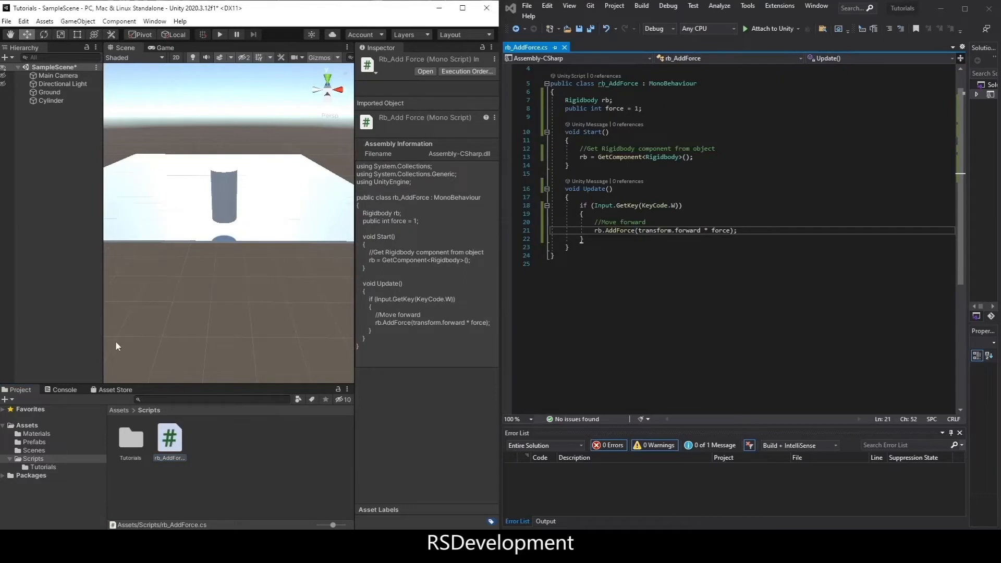
Run the scene in Play mode with the cylinder selected, then stop and return to the script
click(53, 102)
scroll(422, 407, down, 3)
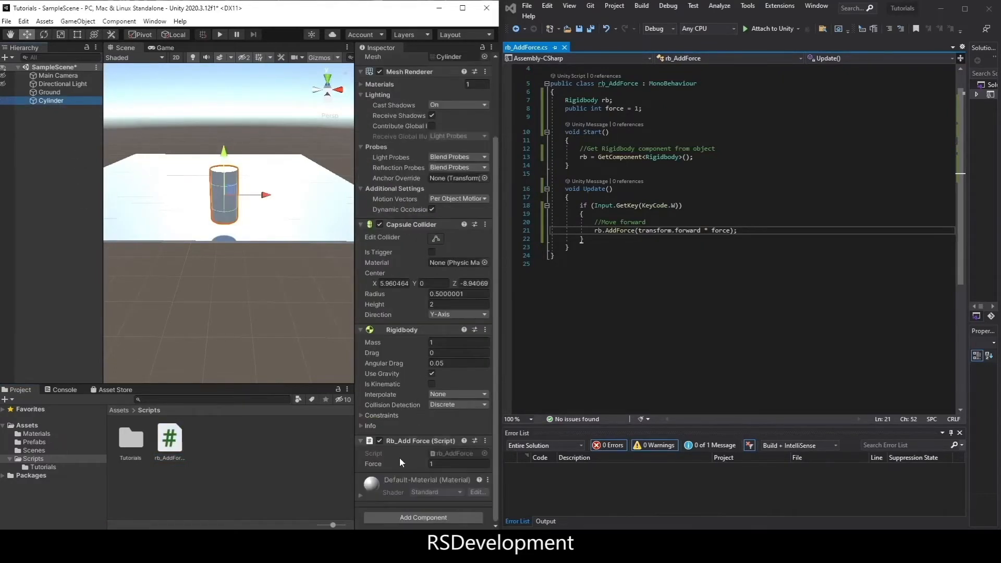
click(218, 35)
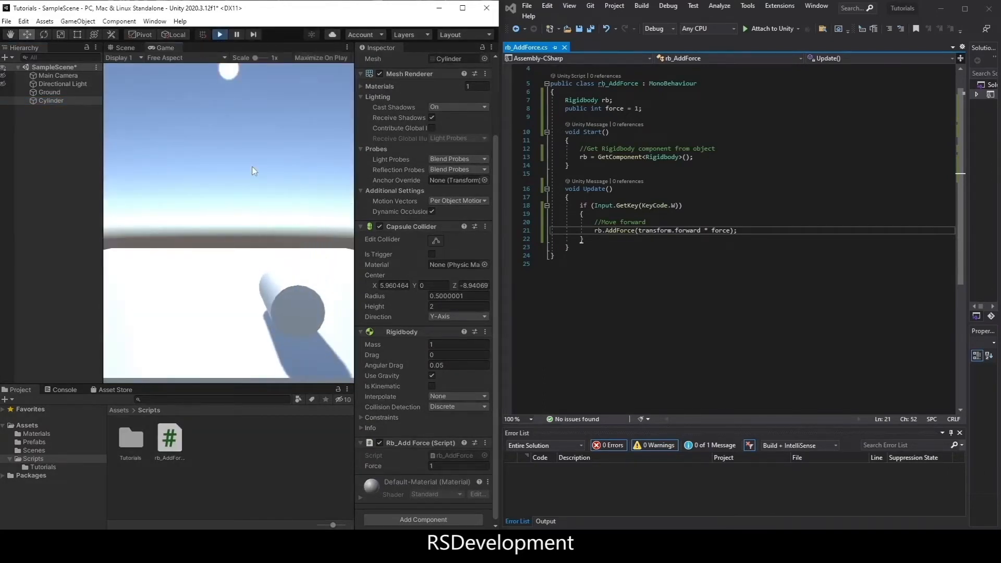
click(222, 33)
click(222, 35)
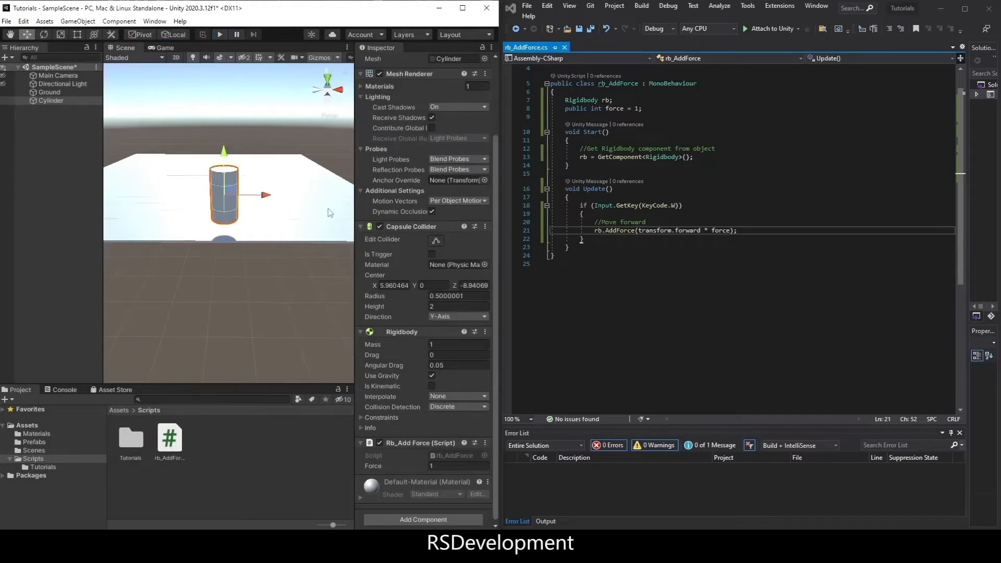
click(581, 240)
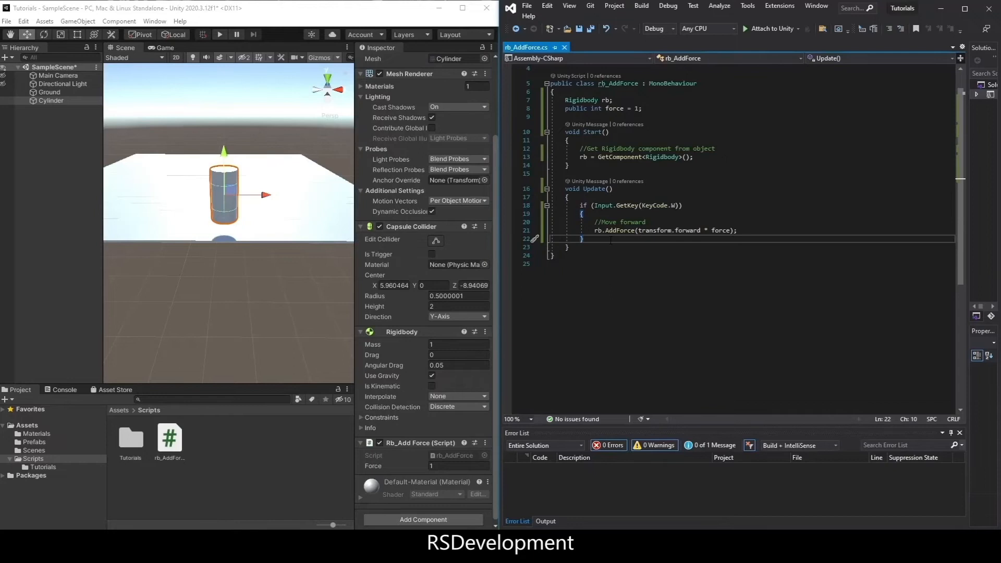
Paste the S, D and A key blocks and comment the S and D blocks Move backward and Move Right
text(if (Input.GetKey(KeyCode.S))         {             rb.AddForce(-transform.forward * force);         }          if (Input.GetKey(KeyCode.D))         {             rb.AddForce(transform.right * force);         }          if (Input.GetKey(KeyCode.A))         {             rb.AddForce(-transform.right * force);         })
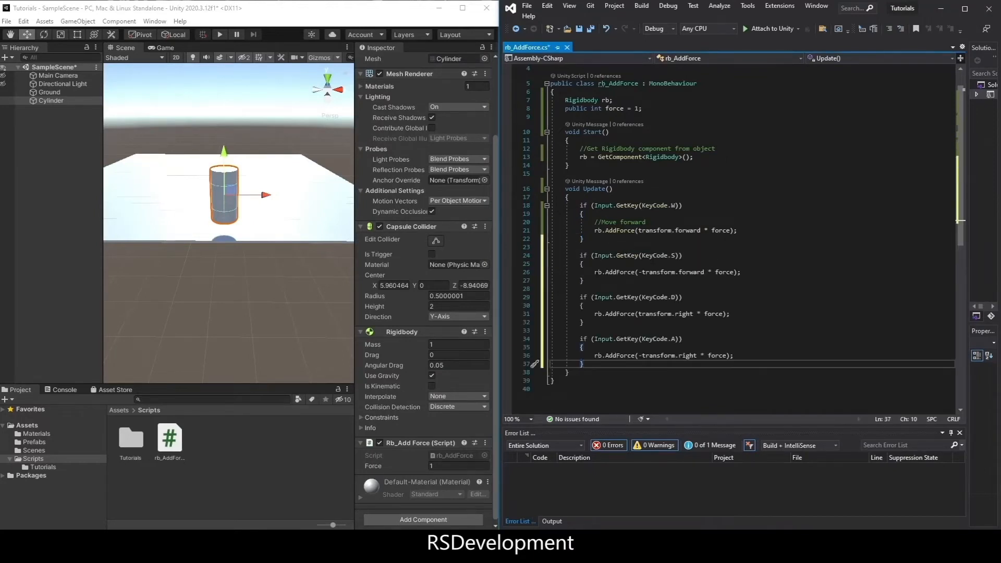
click(620, 266)
key(Return)
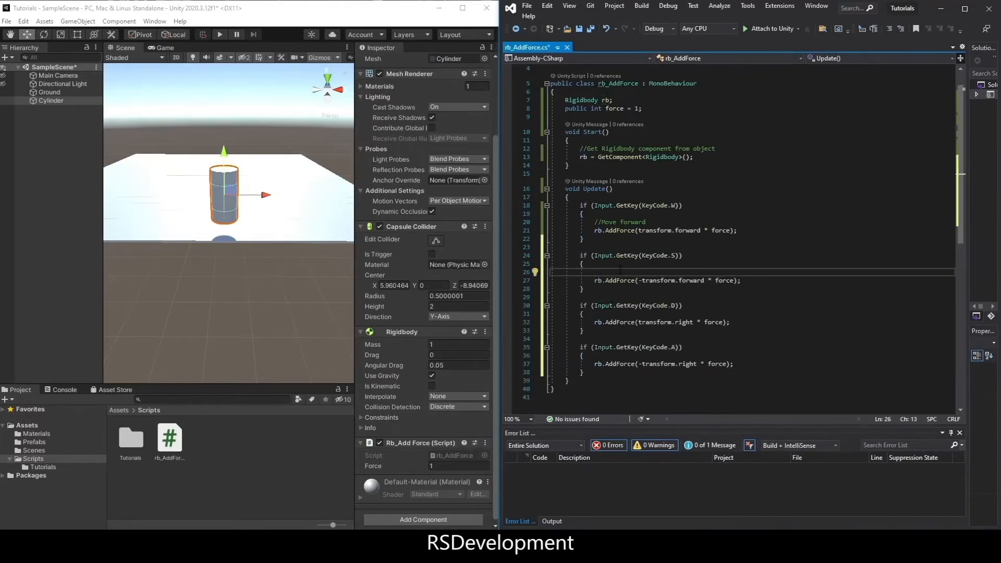
text(//Move backward)
click(594, 322)
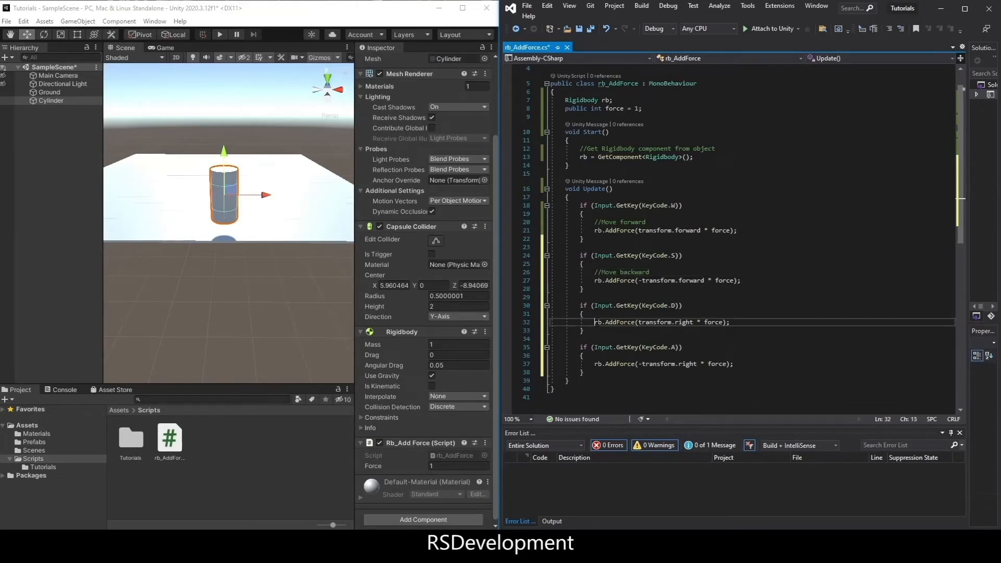
key(Return)
key(Up)
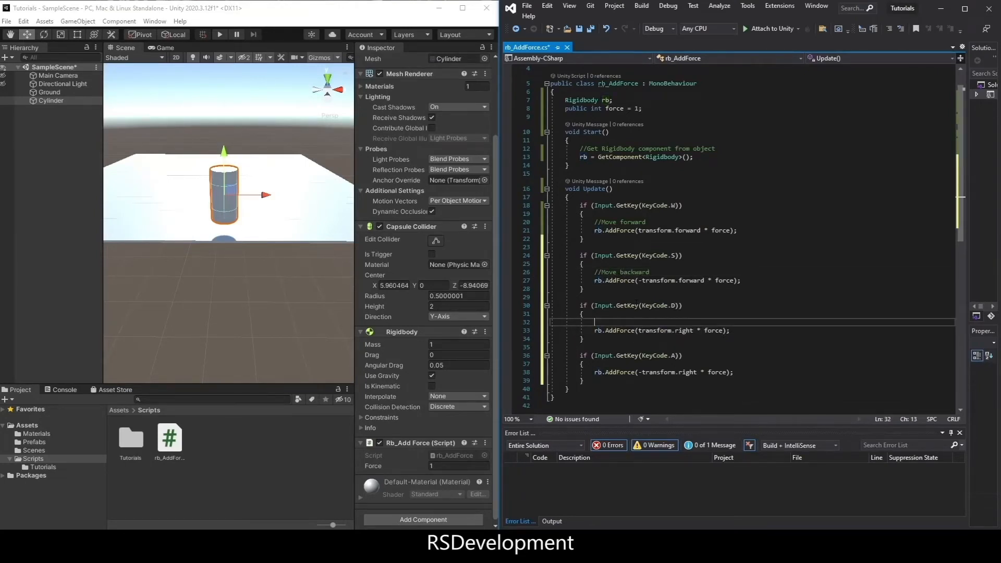
text(//Move )
text(Right)
Comment the A block Move Left and save the script
click(594, 372)
key(Return)
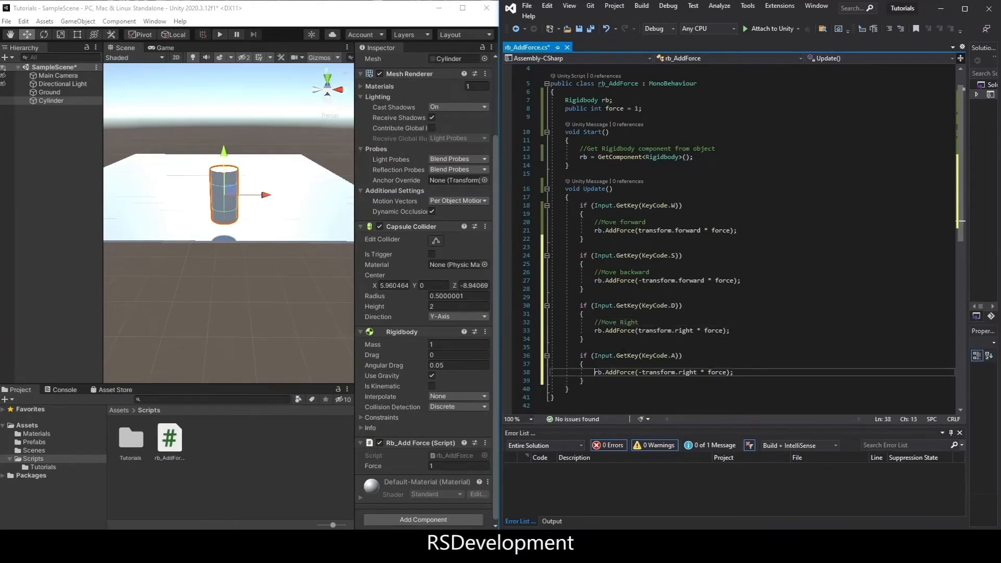
key(Up)
text(//Move )
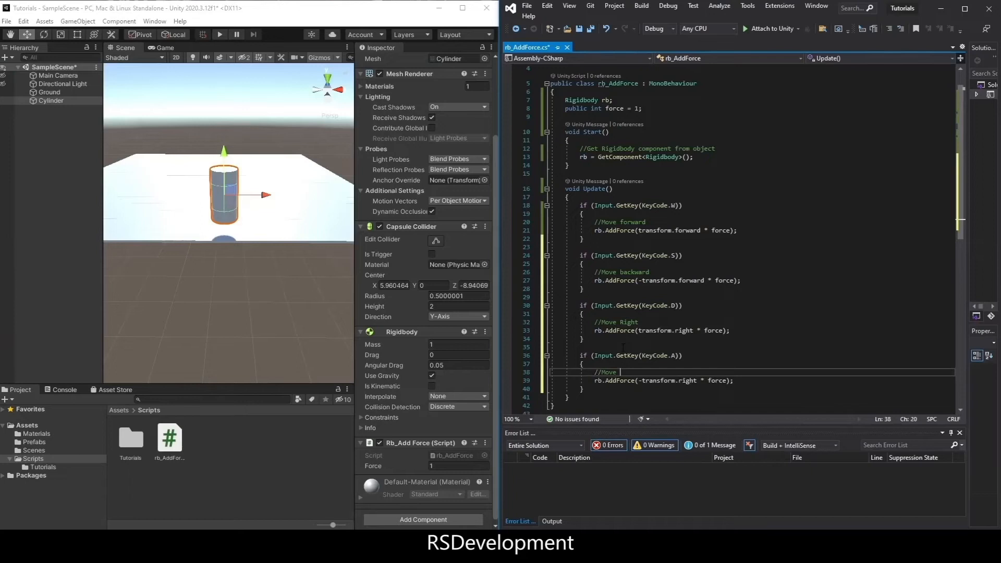
text(Left)
key(Down)
key(Right)
key(shift+Right)
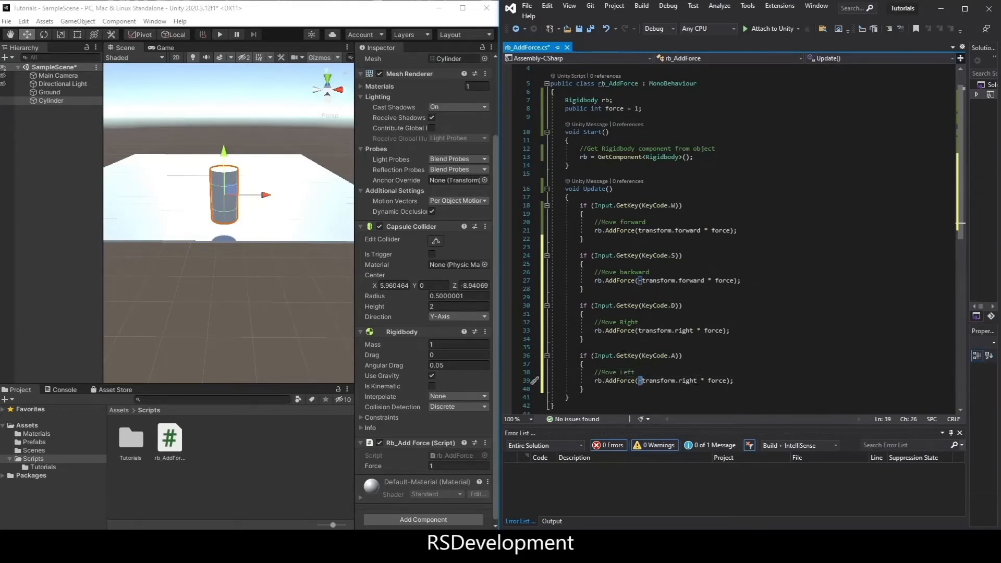
click(748, 282)
key(ctrl+s)
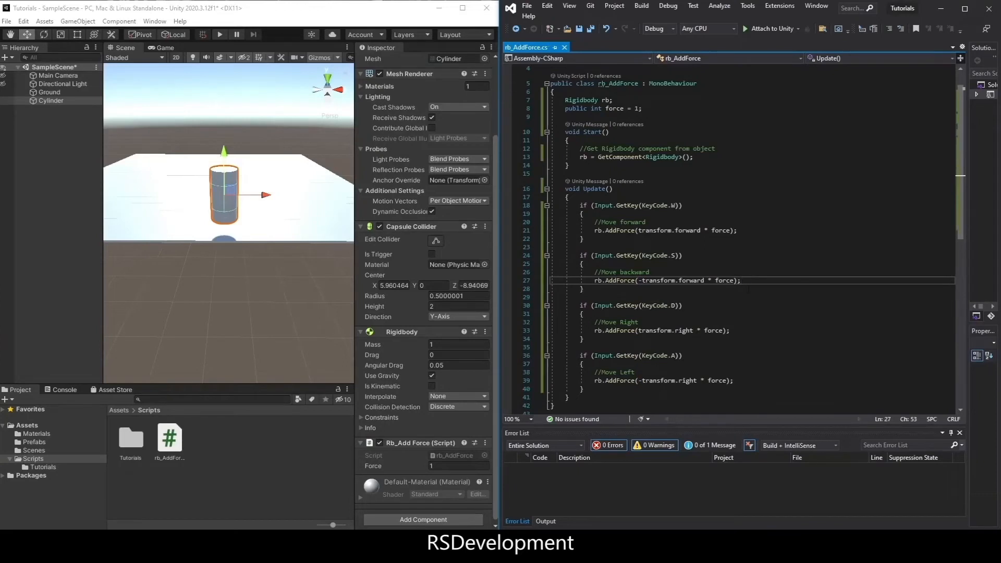
scroll(681, 245, down, 2)
Below the A block, write if (Input.GetKey(KeyCode.J)) with its body
click(599, 339)
key(Return)
key(Return)
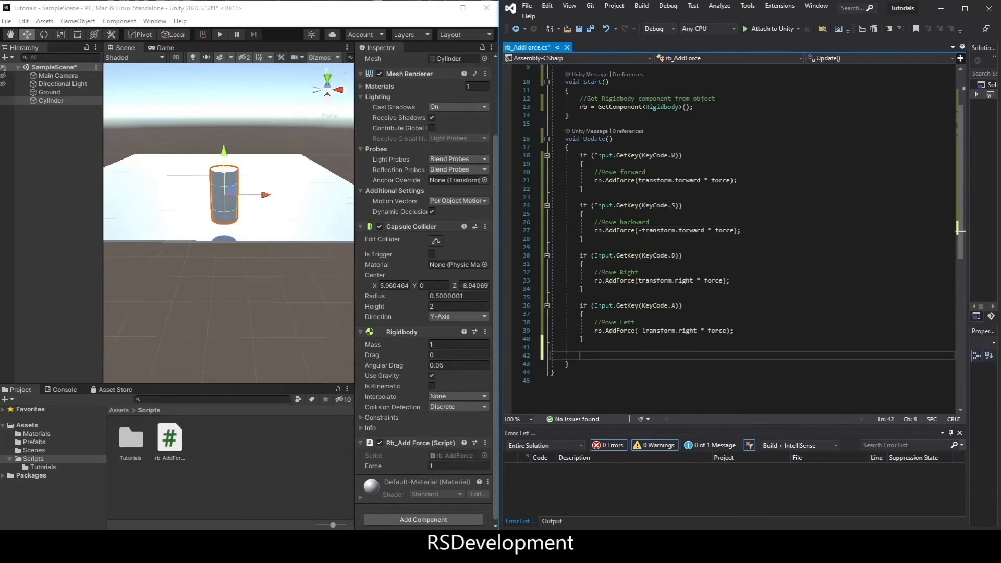
key(Return)
key(Up)
text(if(Input.)
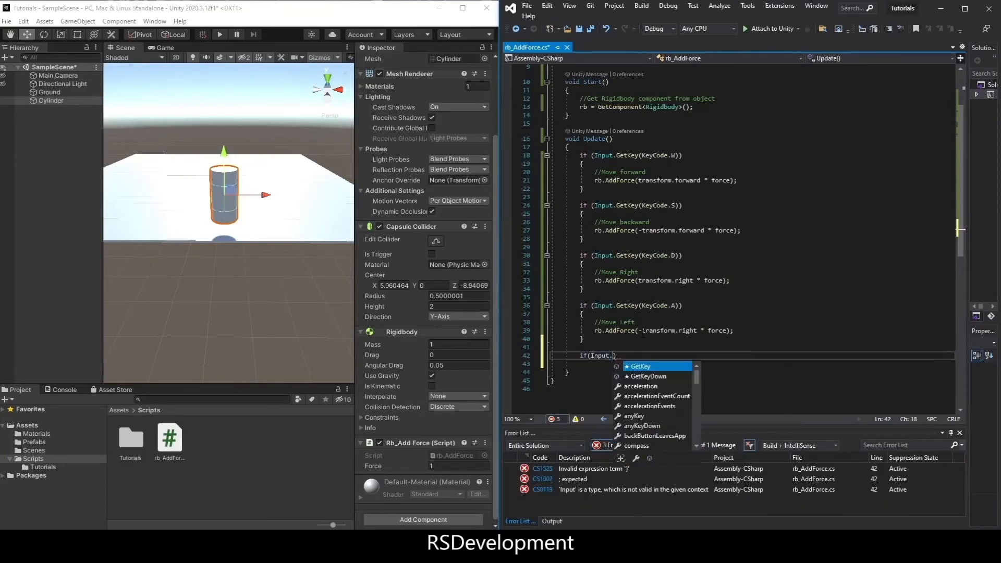
text(Get)
key(Tab)
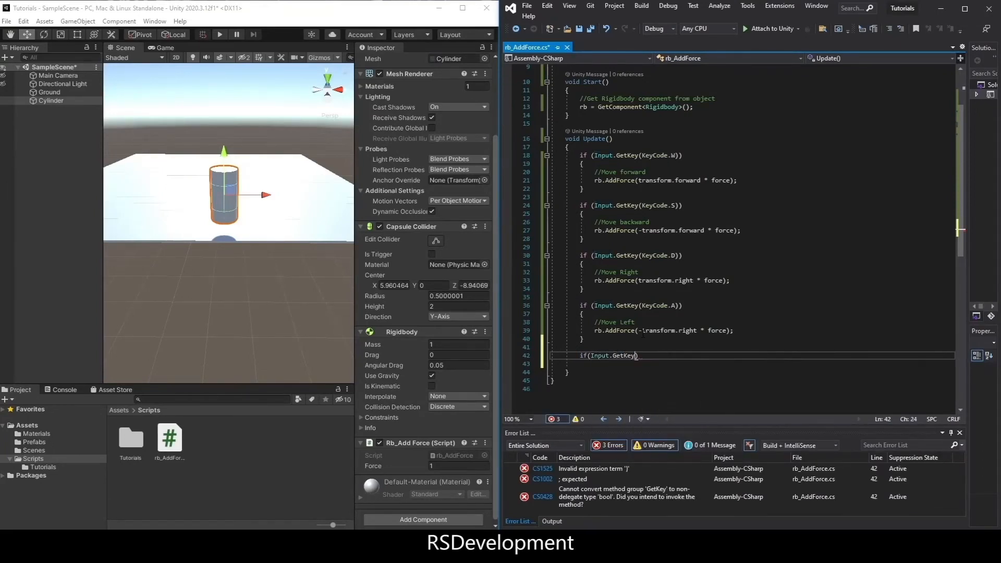
text((Ke)
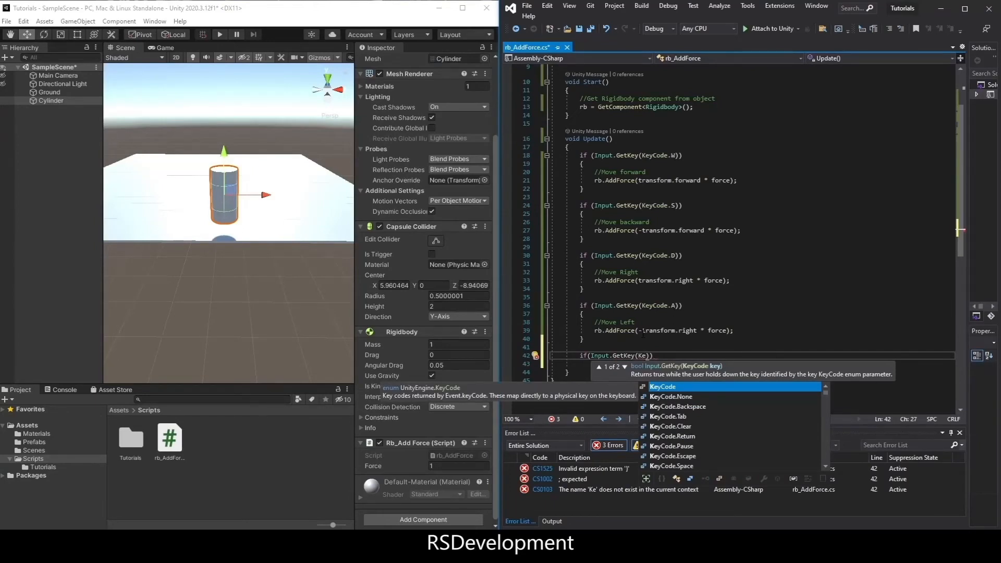
key(Tab)
text(.)
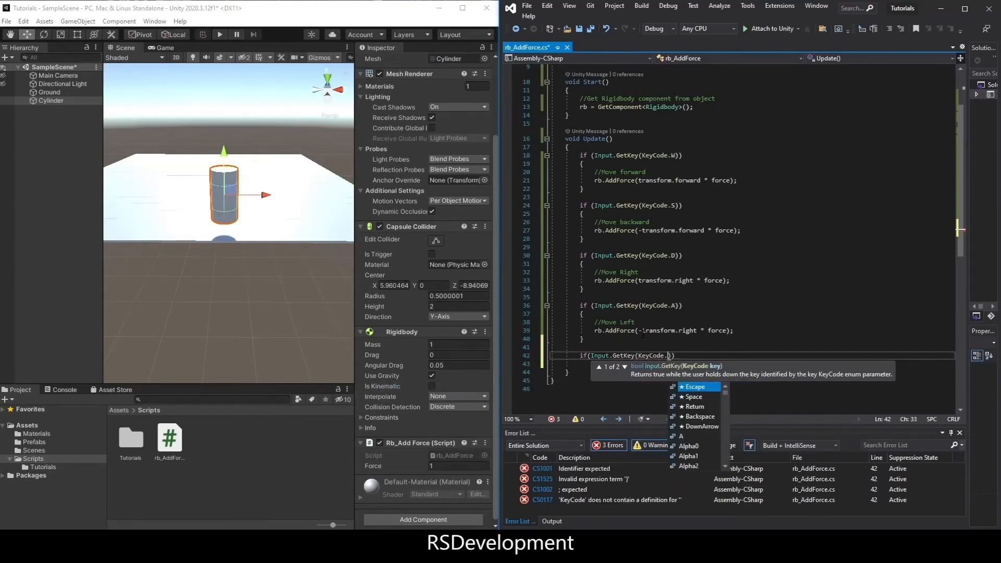
text(J)
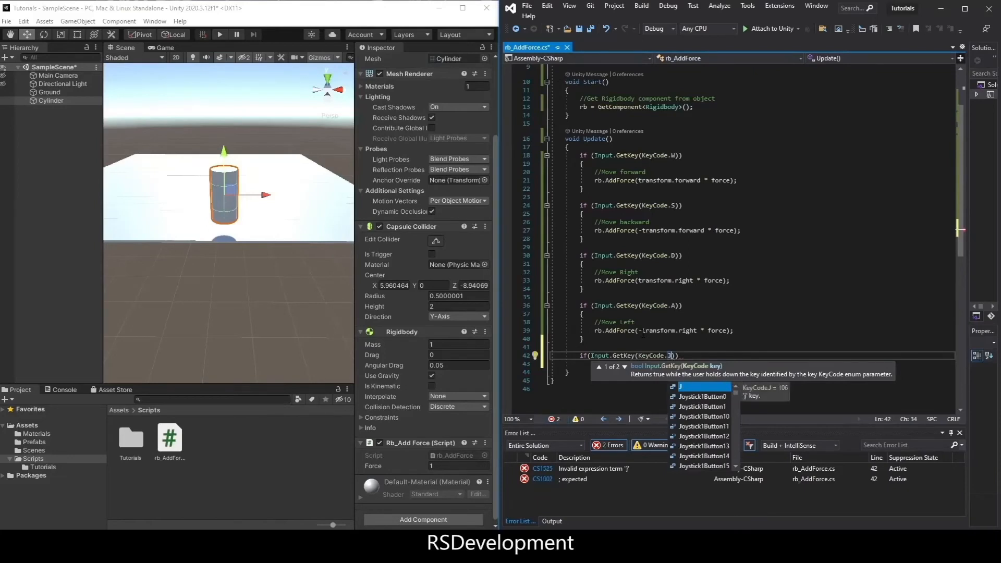
text()))
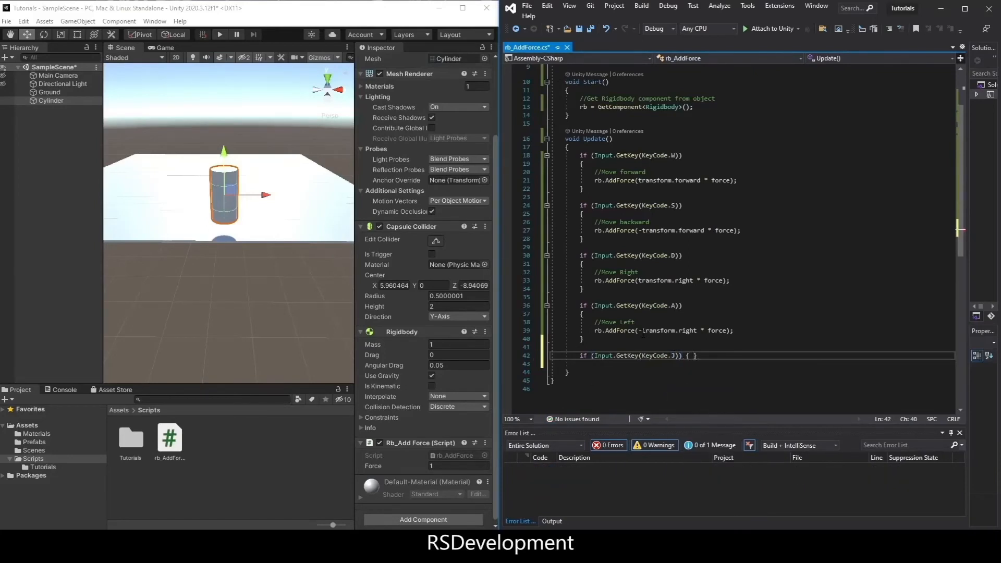
key(Return)
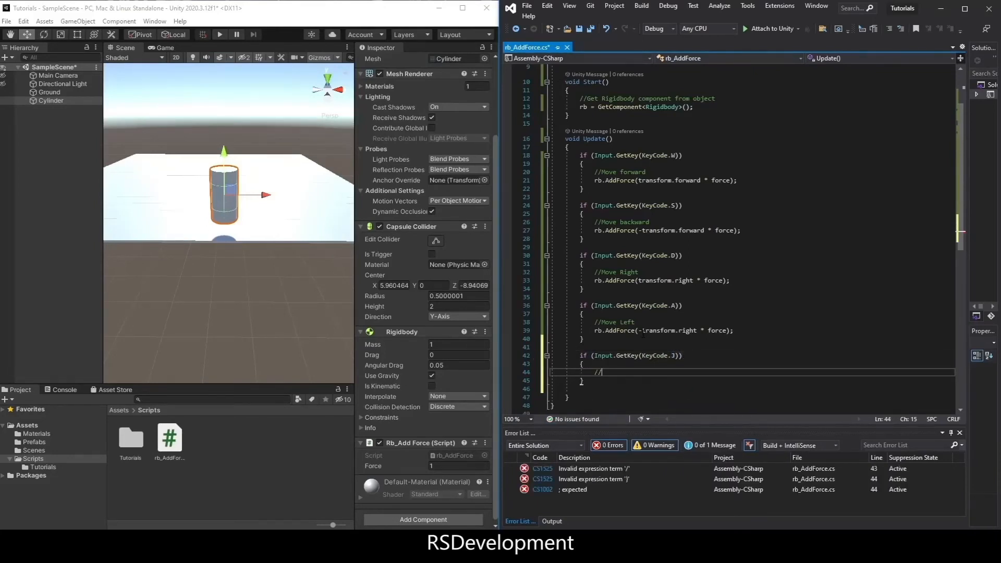
text(//Move Up)
Add the Move Up comment and rb.AddForce(transform.up * force);
key(Return)
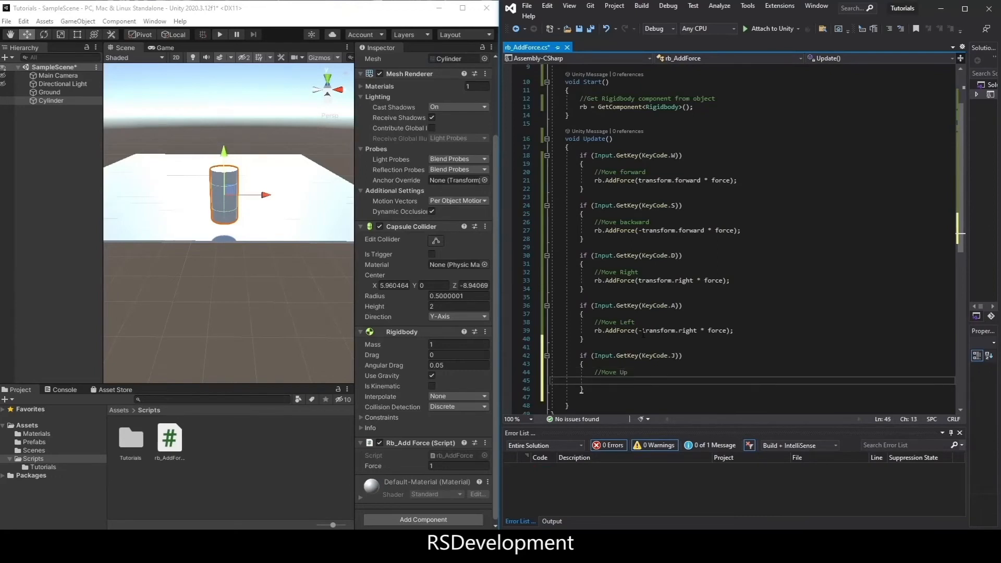
text(rb.Add)
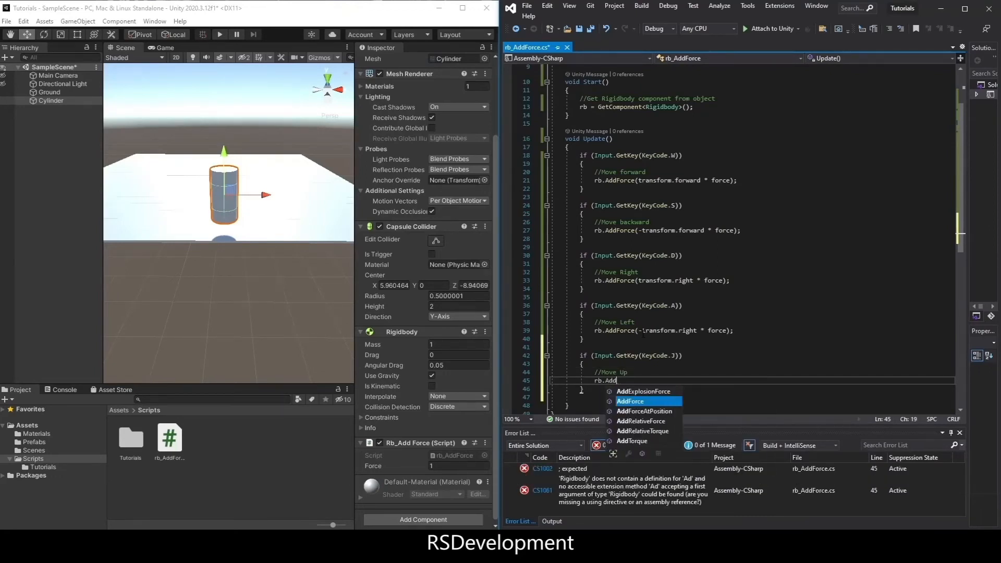
key(Tab)
text(()
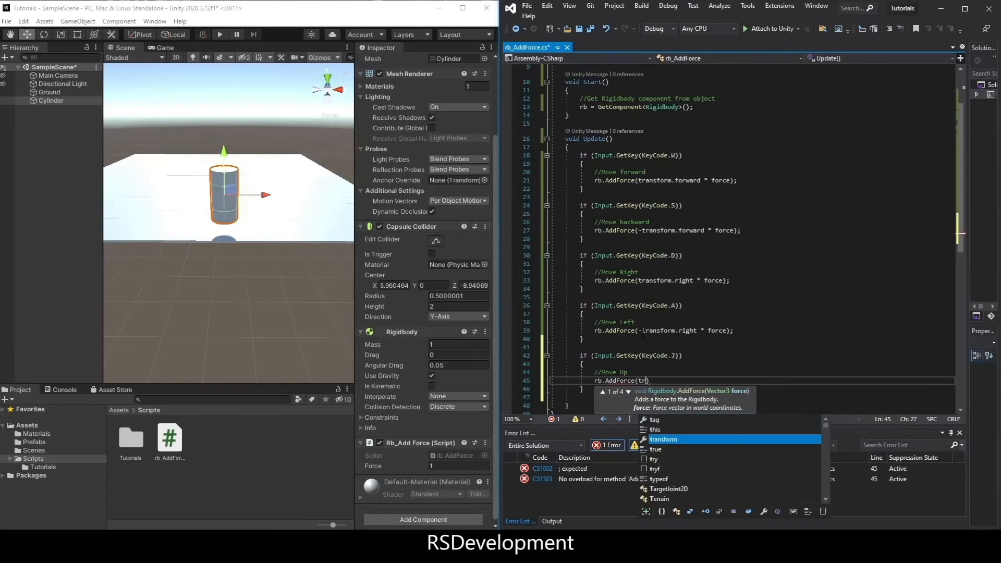
text(transform.up)
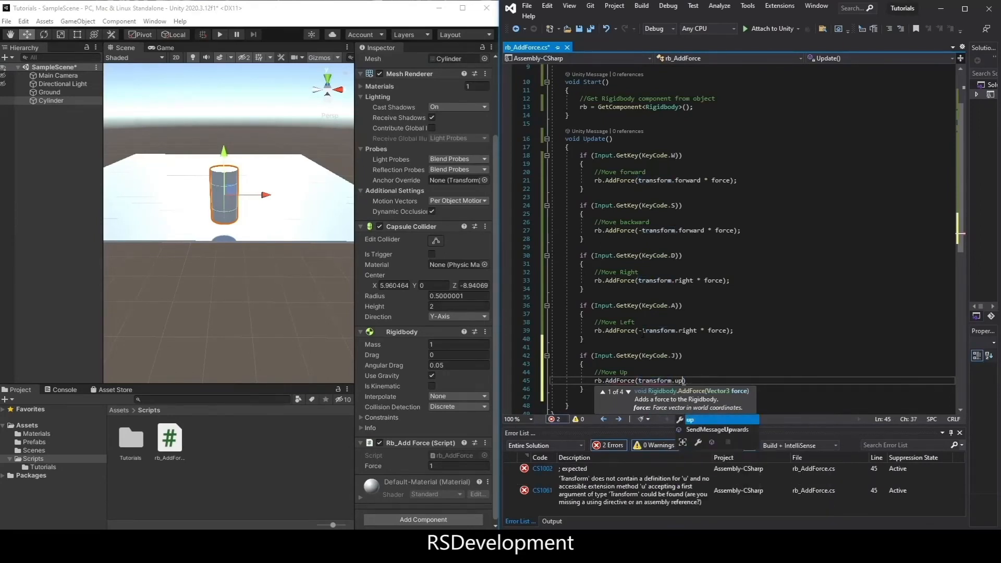
text( * force);)
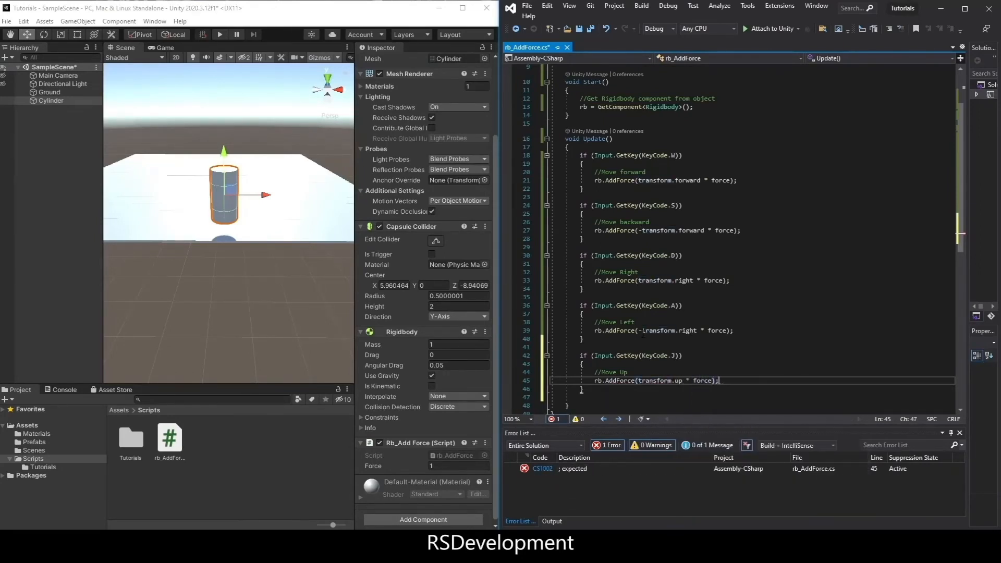
scroll(642, 334, down, 2)
Duplicate the J block directly below itself
drag(582, 342, 551, 306)
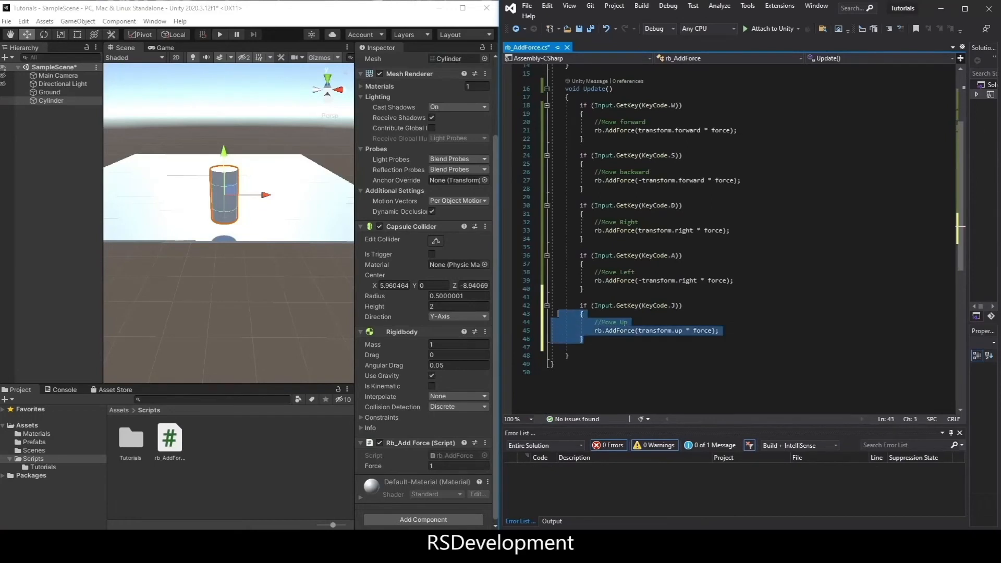
key(ctrl+c)
click(584, 339)
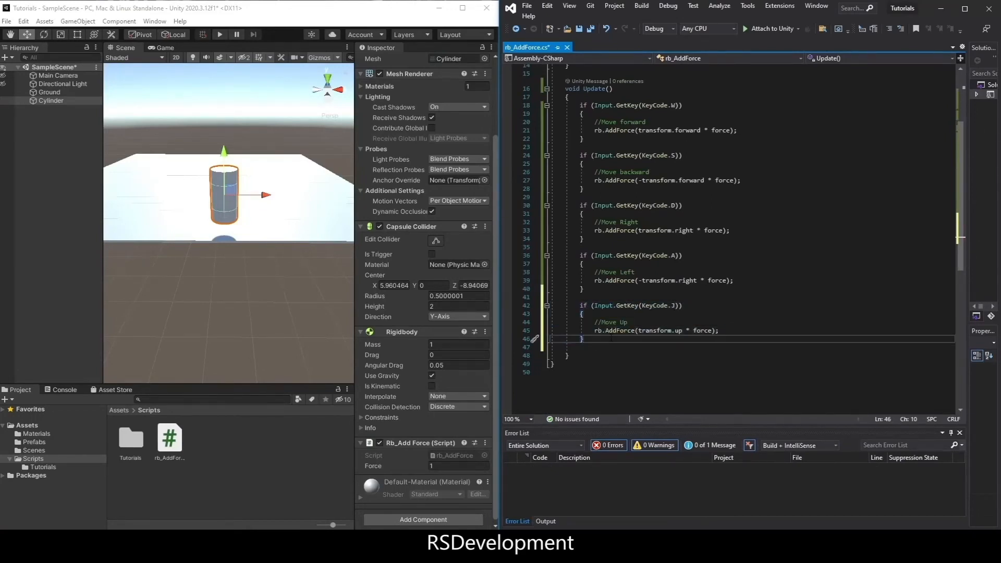
key(Return)
key(ctrl+v)
Change the copy to KeyCode.C, -transform.up and the comment Move Down
click(678, 356)
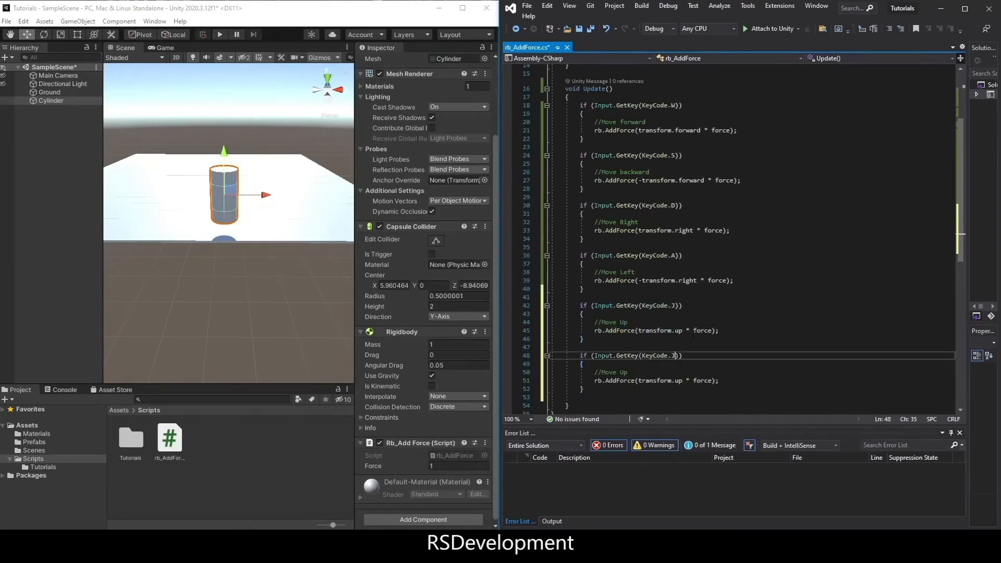
key(BackSpace)
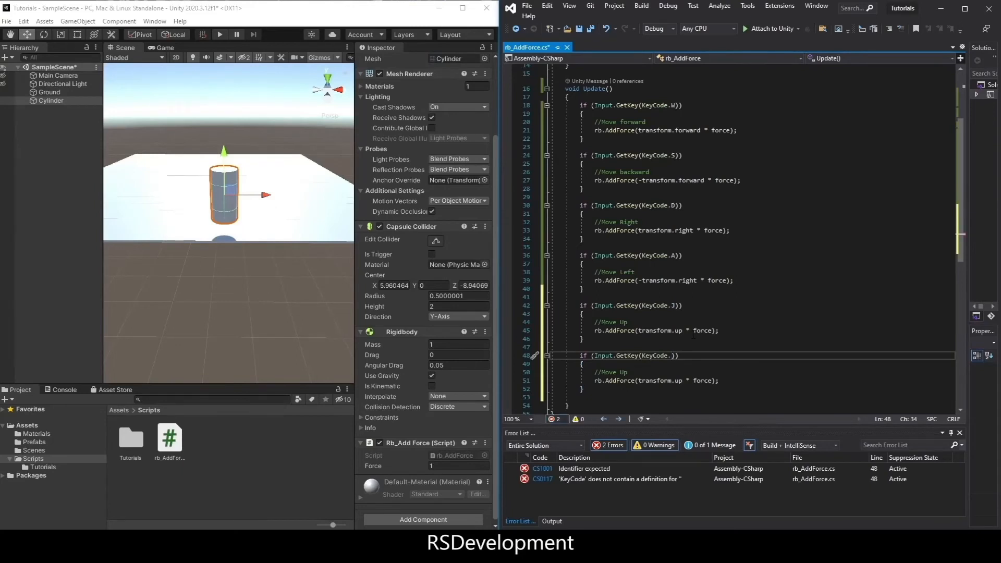
text(C)
key(End)
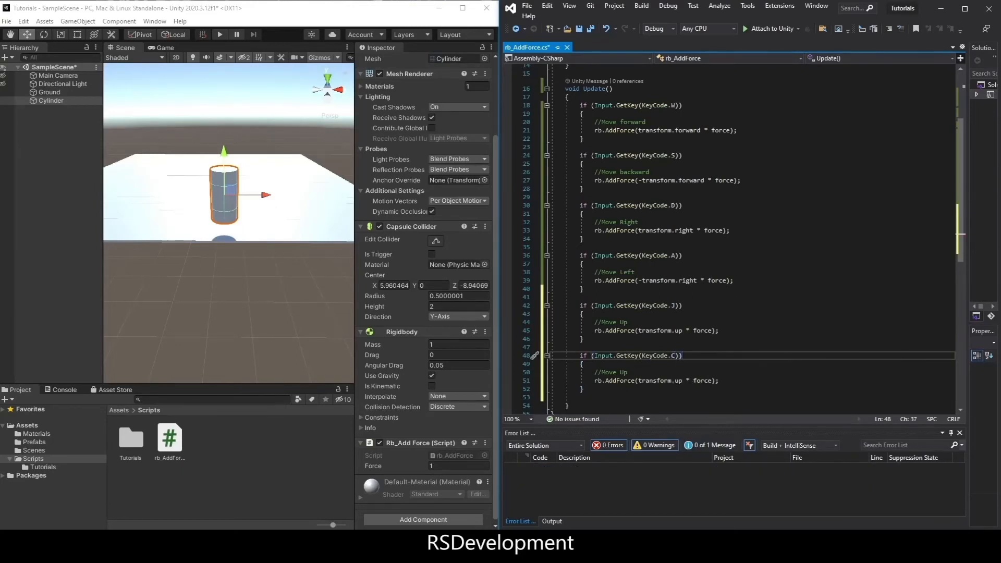
click(638, 381)
text(-)
key(Up)
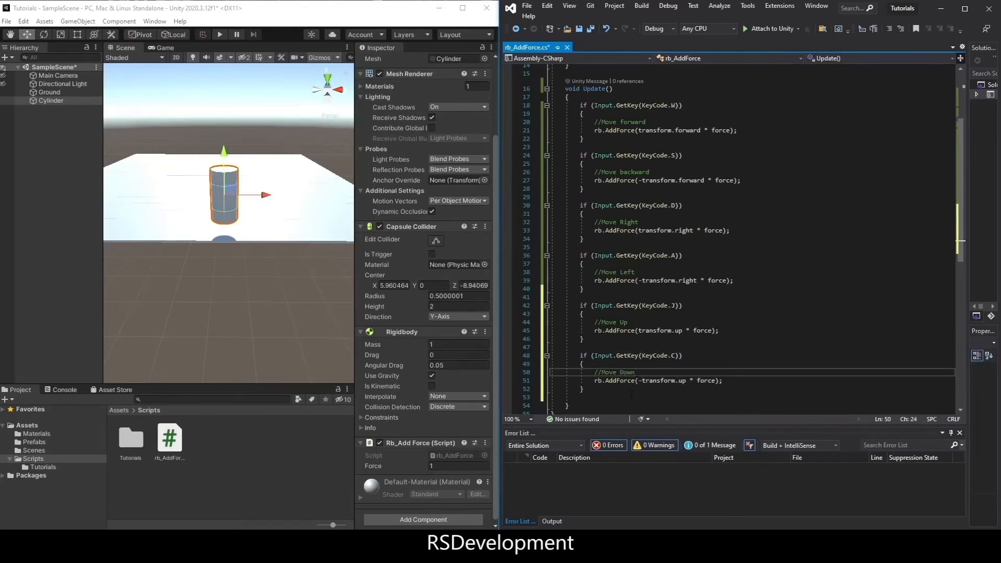
click(631, 394)
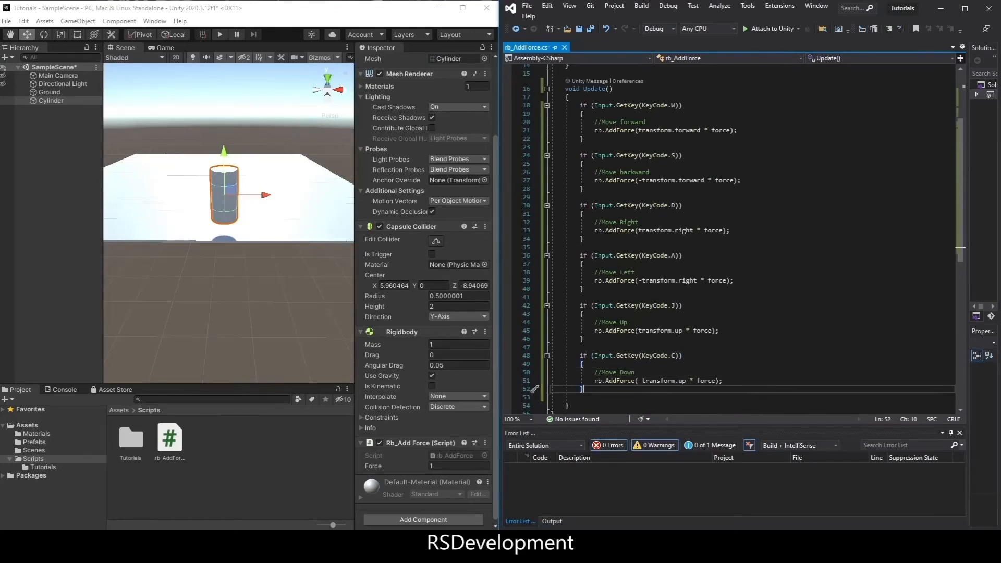
Play the scene in Unity, lift the cylinder with J and push it left with A, then stop
click(87, 151)
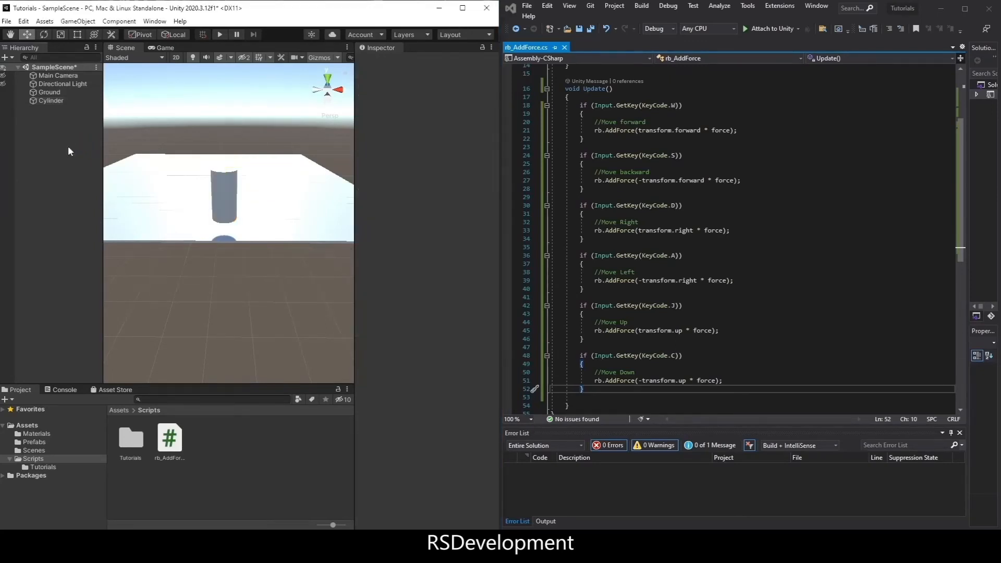
click(220, 34)
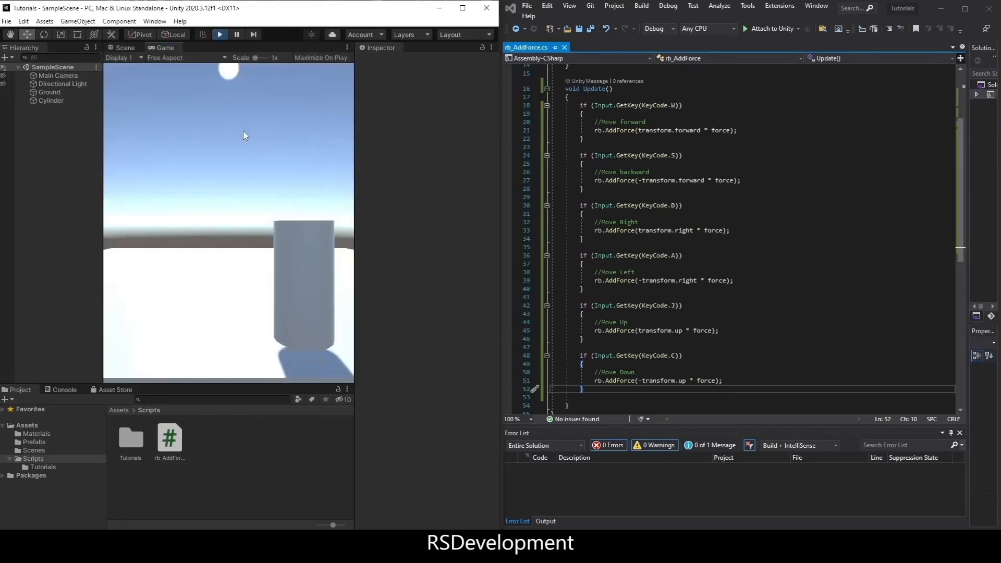
key(j)
key(j)
key(j)
key(a)
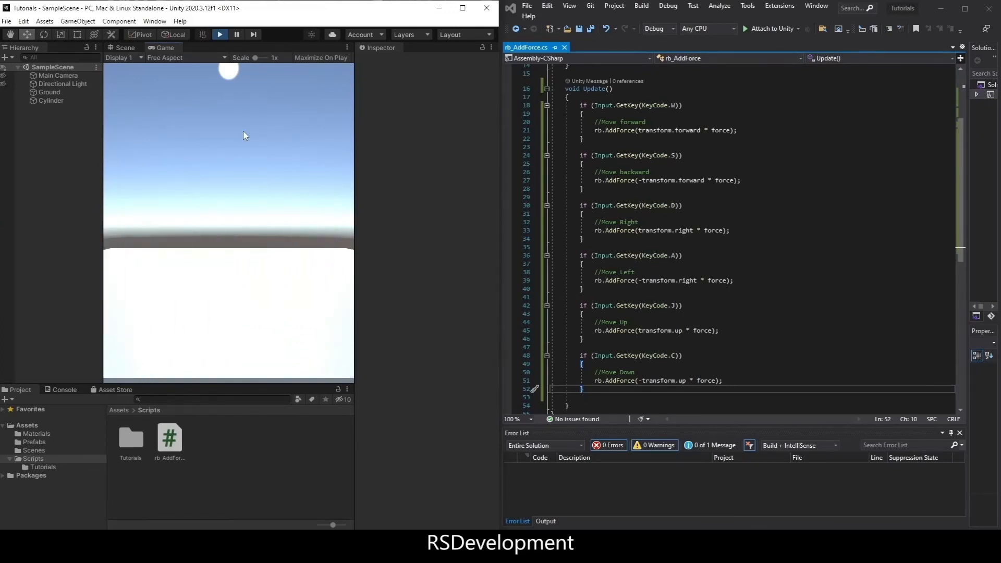
key(ctrl+p)
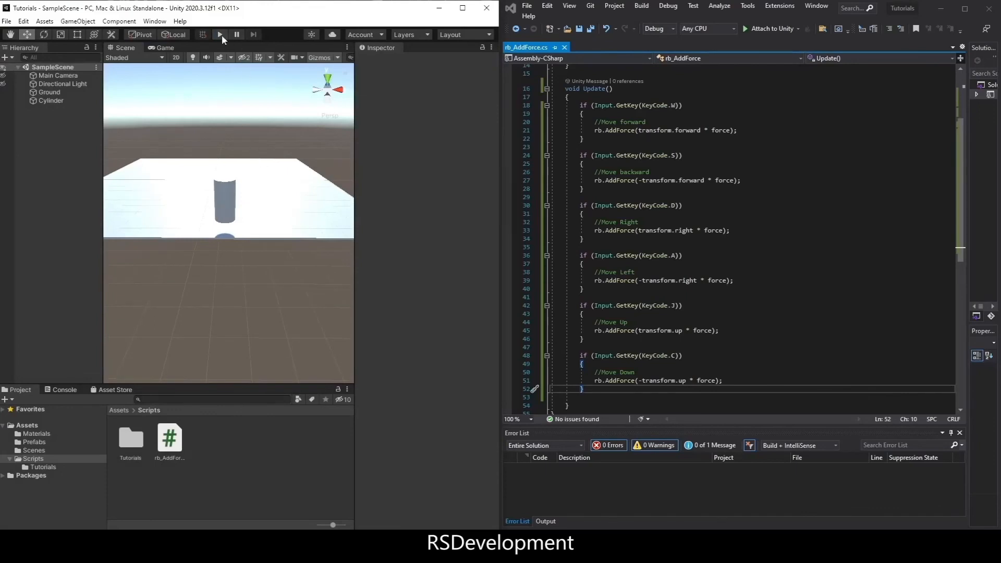
Play again, steering the cylinder with A, D and J until it rolls off, then stop
click(220, 34)
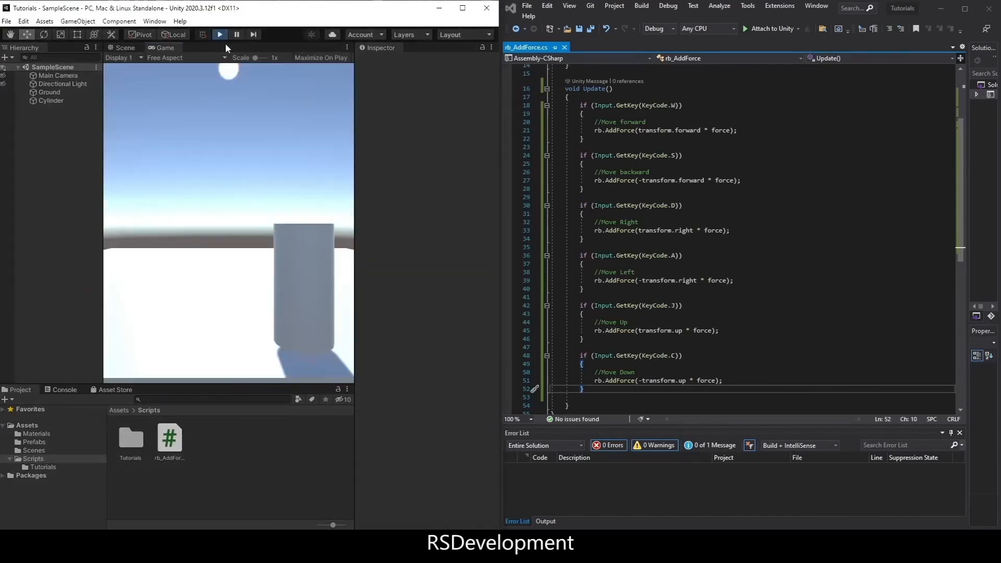
key(a)
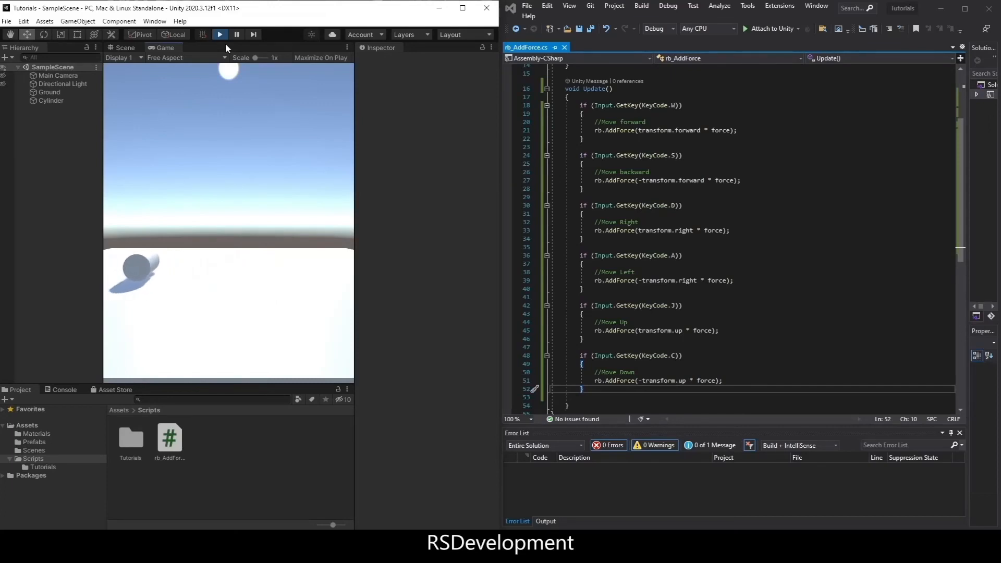
key(d)
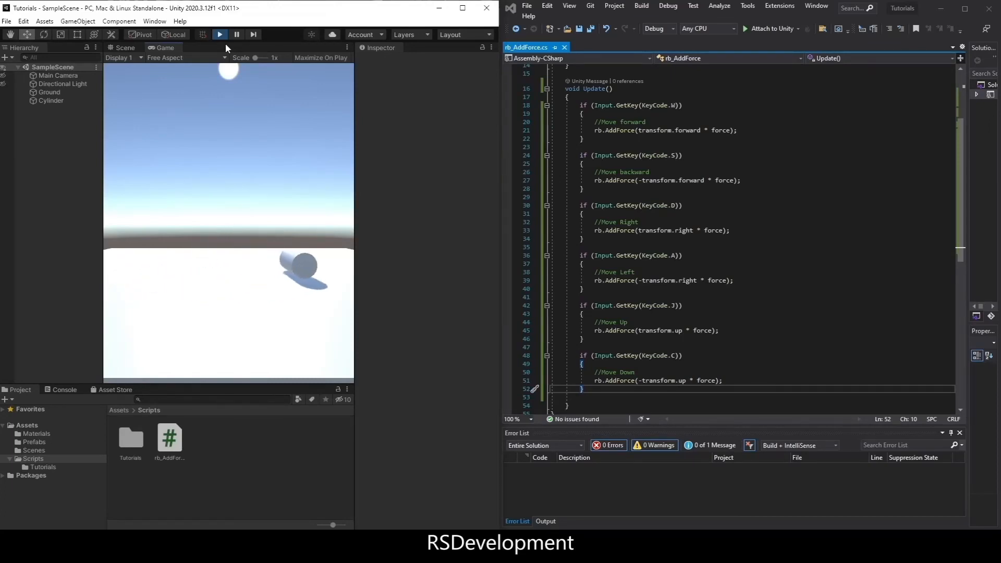
key(a)
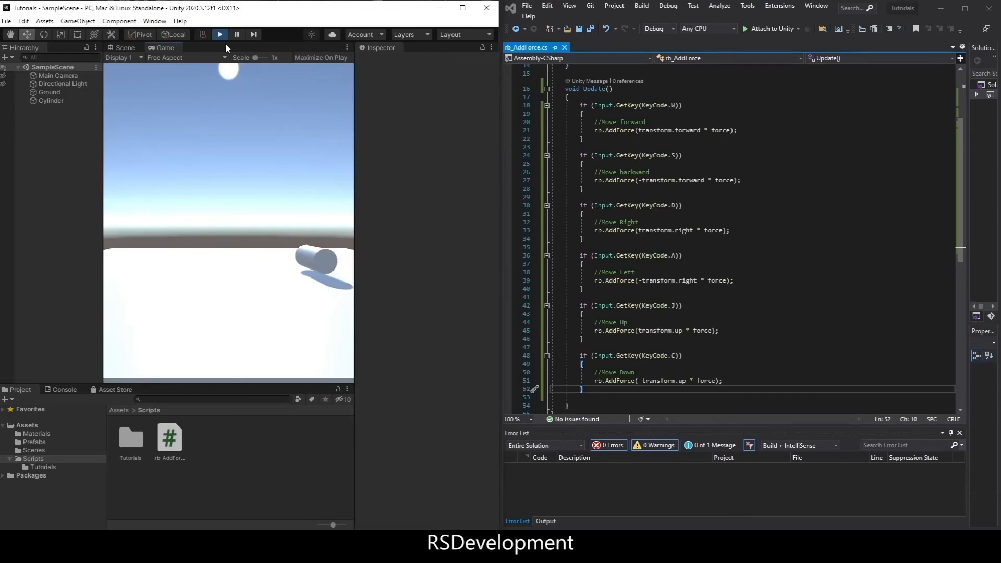
key(j)
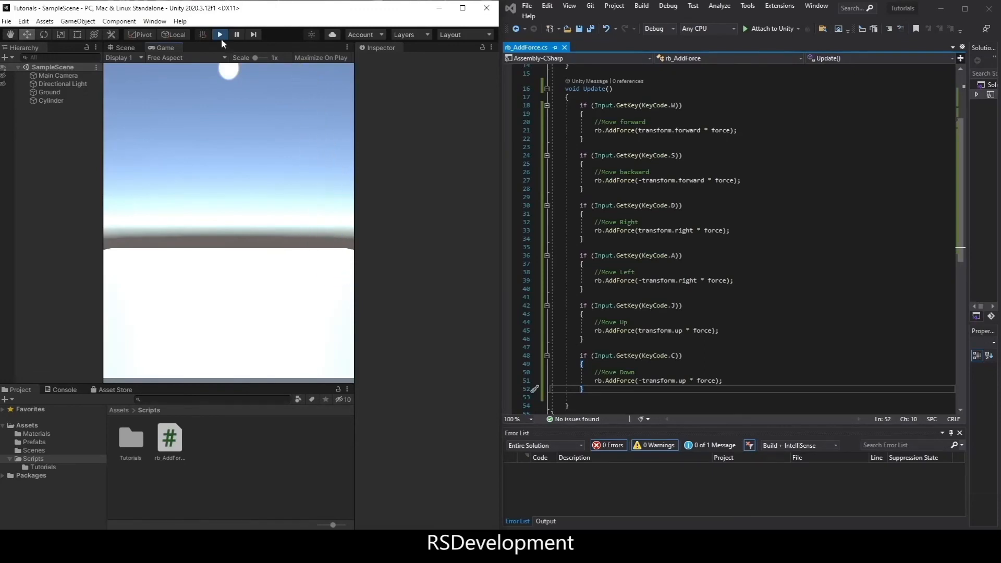
click(220, 36)
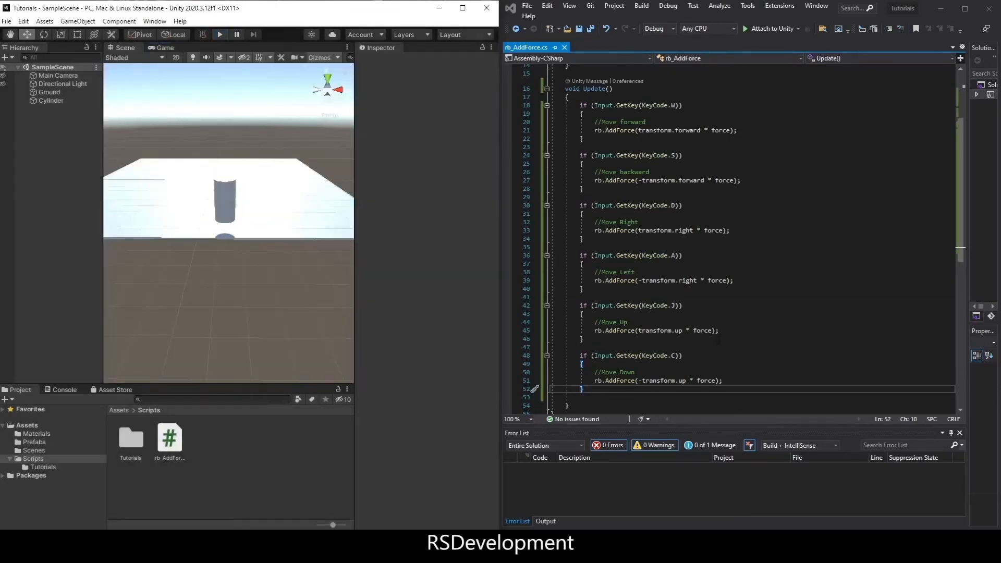
click(598, 392)
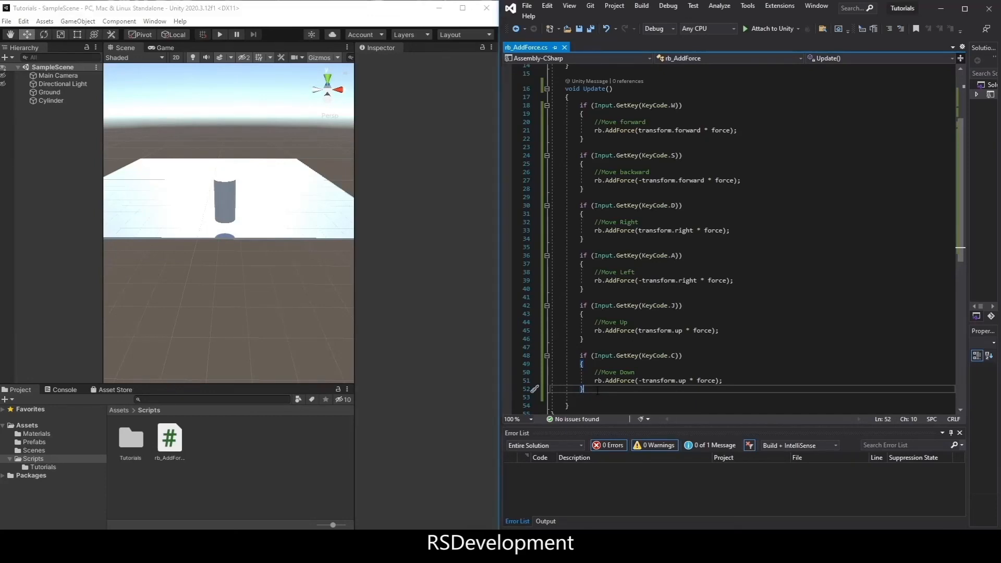
click(64, 146)
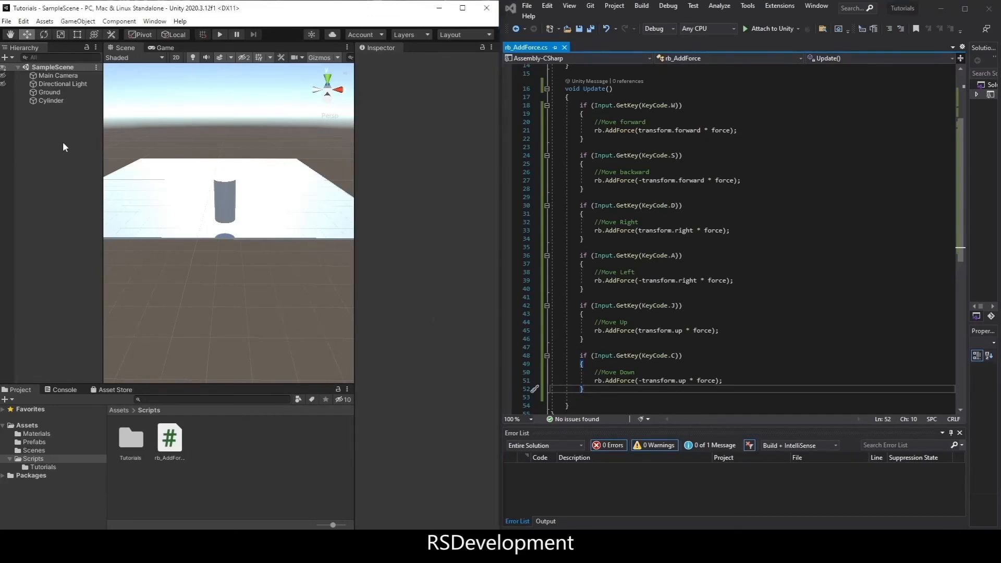